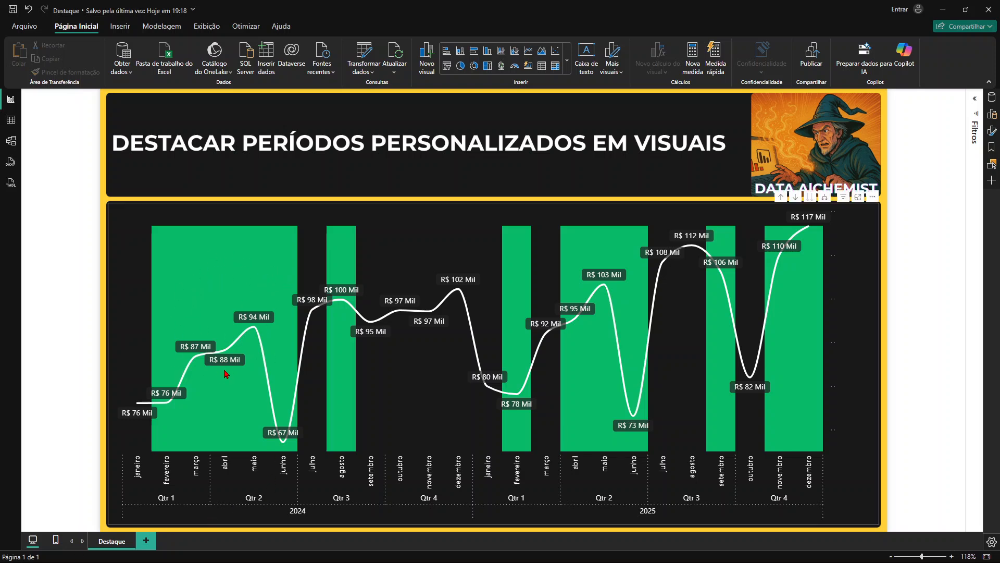
Step: Drill the line chart up to the quarter level and expand it back to months to compare the highlighted periods
mouse_move(282, 287)
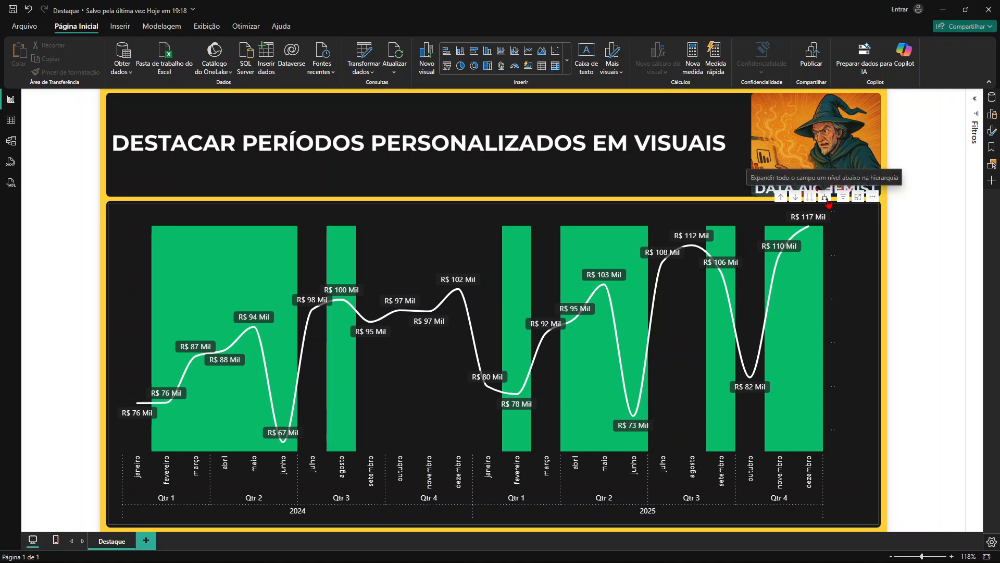
click(828, 199)
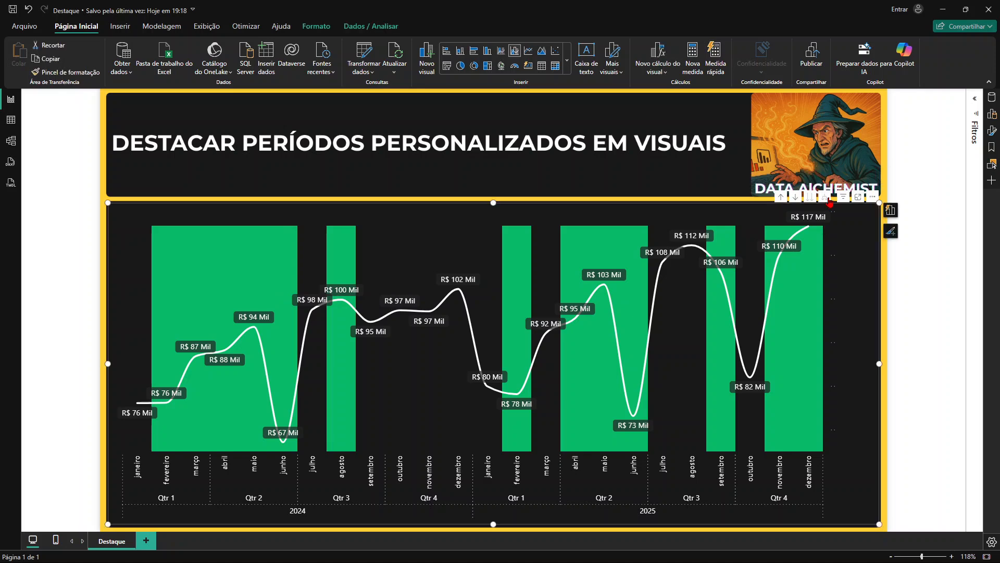
click(780, 198)
click(780, 198)
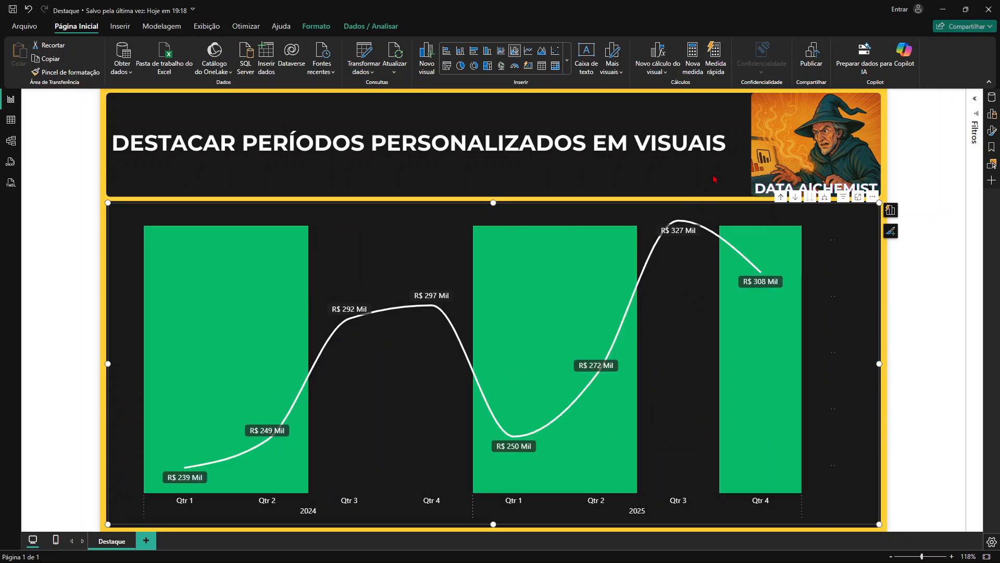
click(780, 198)
click(825, 200)
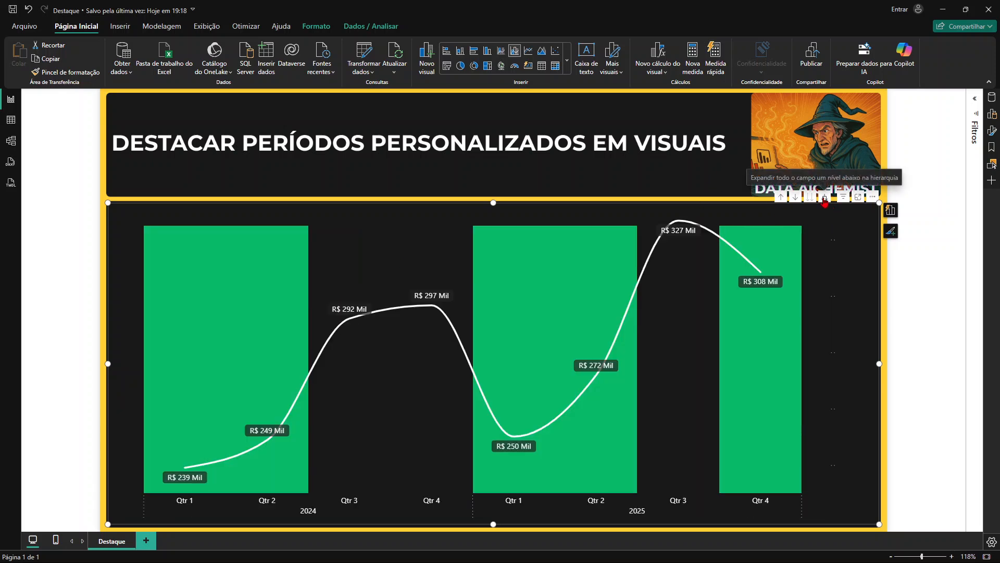
click(824, 200)
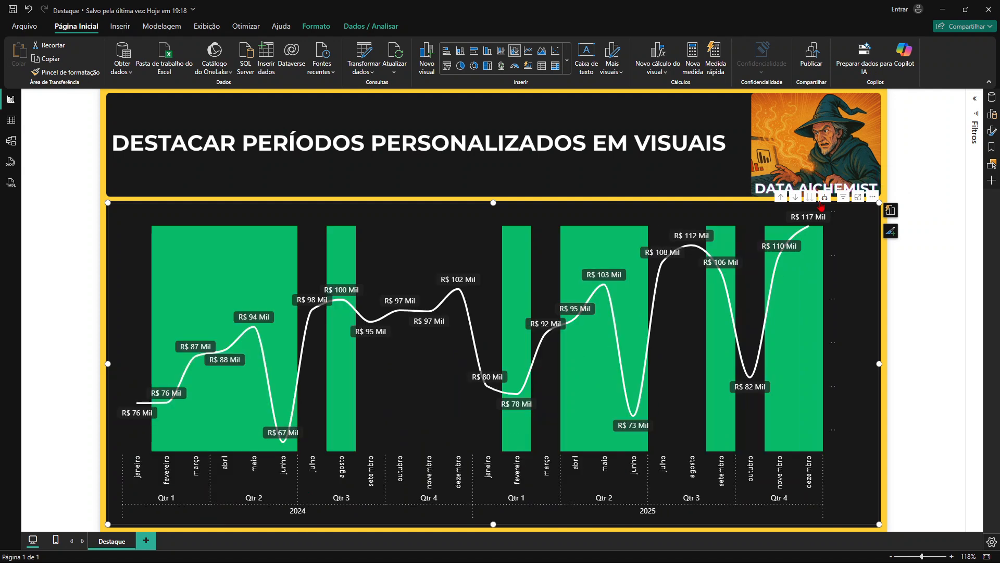
click(73, 188)
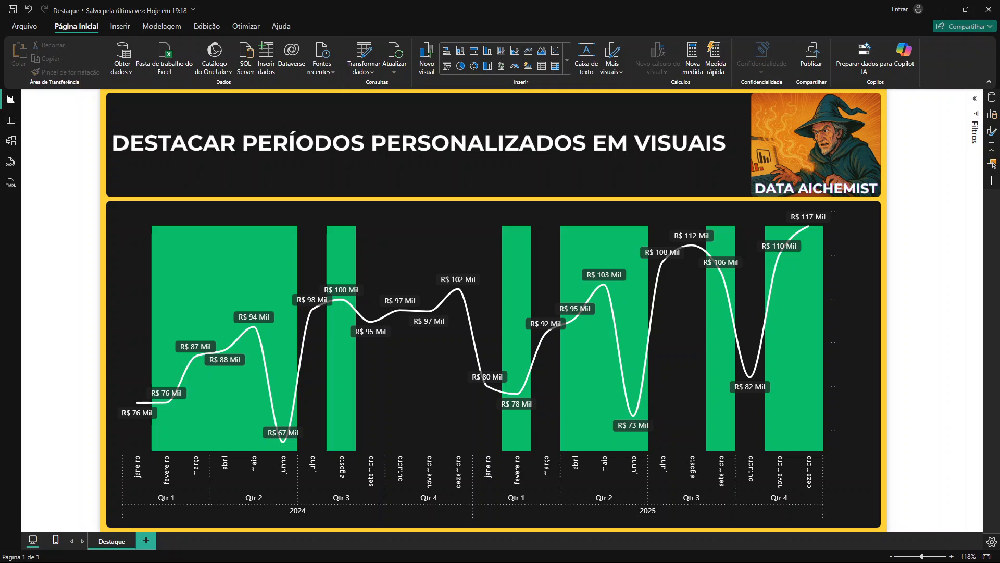
Step: Examine the rows of the Vendas table and the formulas of its Faturamento and Metas measures
click(11, 121)
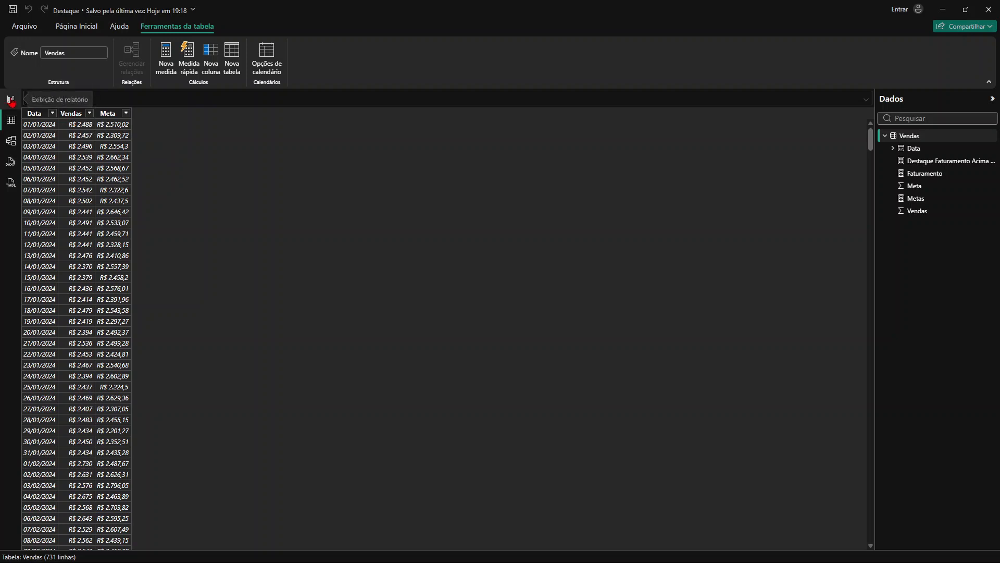
click(11, 100)
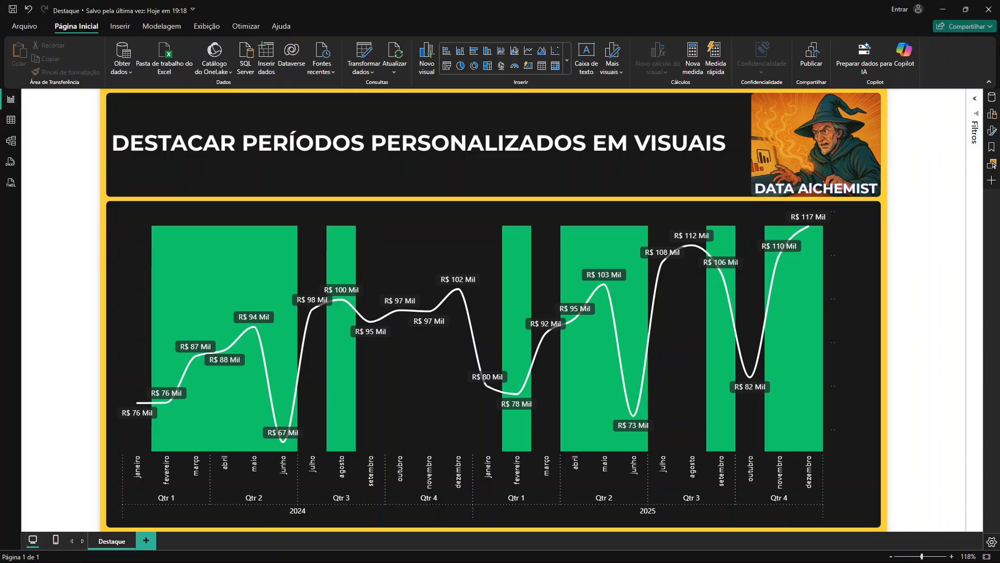
click(992, 99)
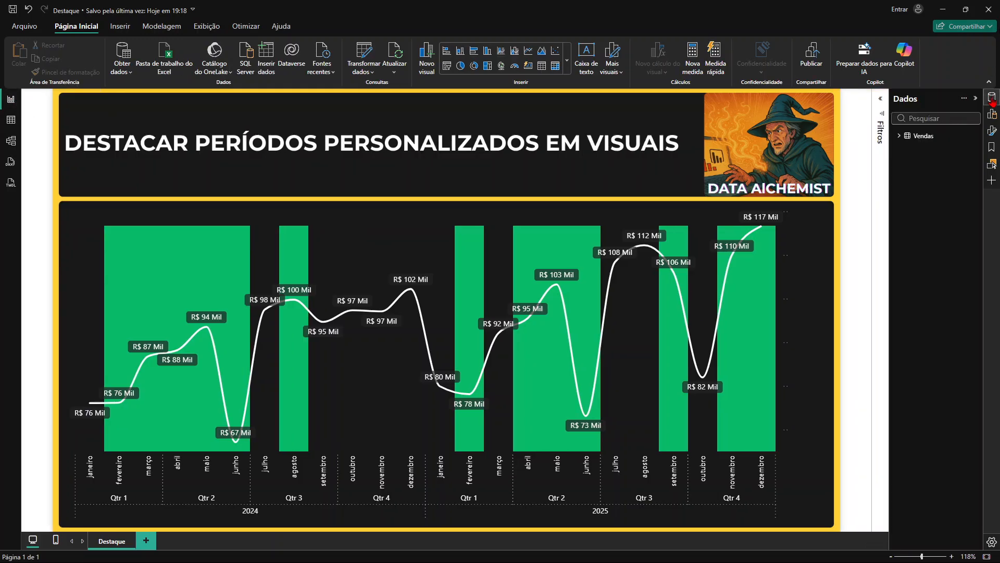
click(906, 138)
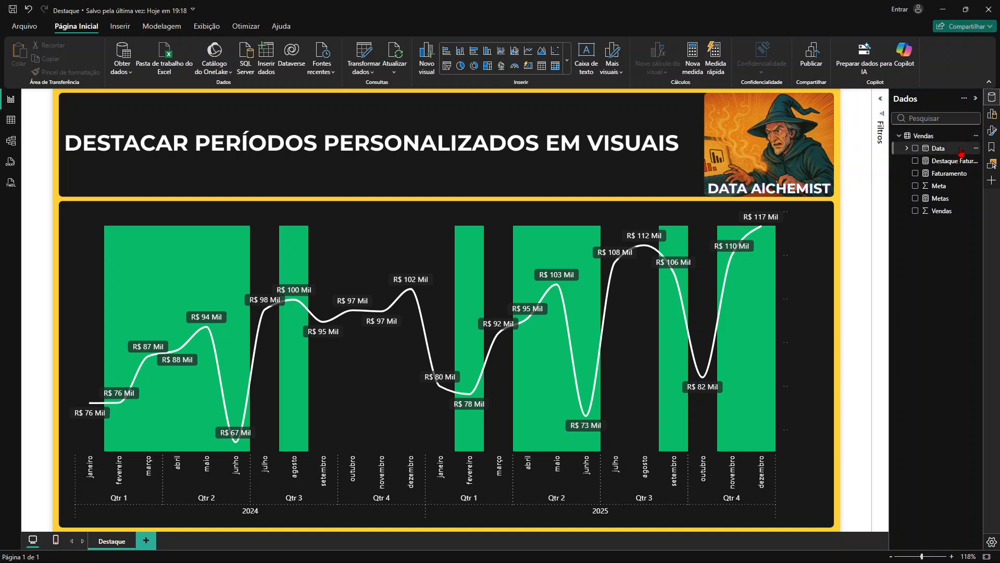
click(949, 173)
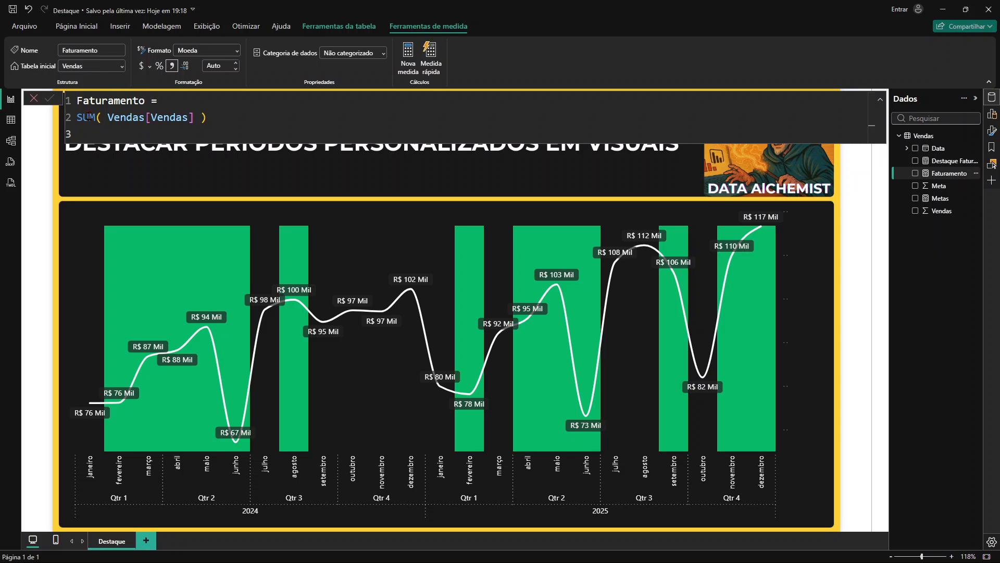
click(941, 199)
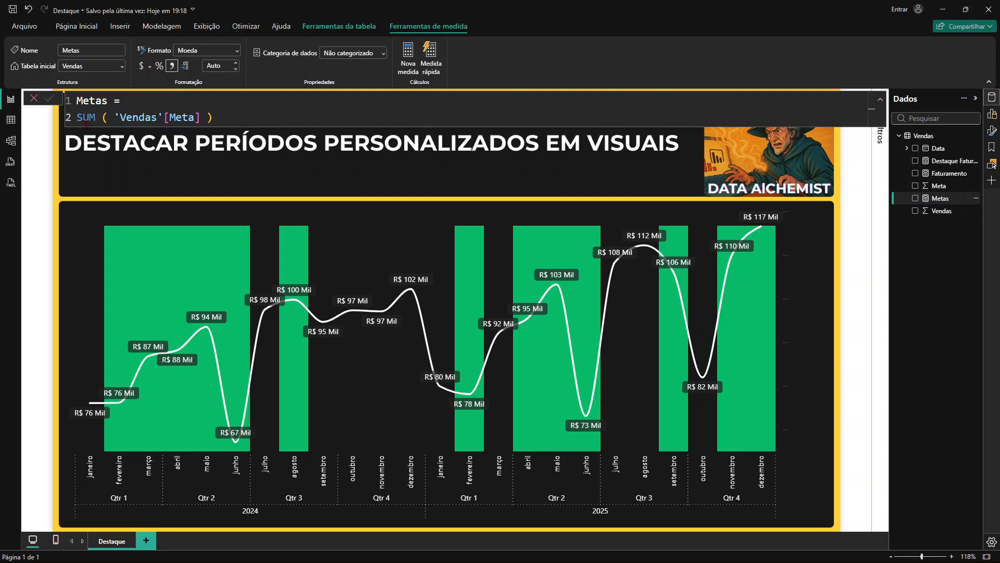
click(11, 119)
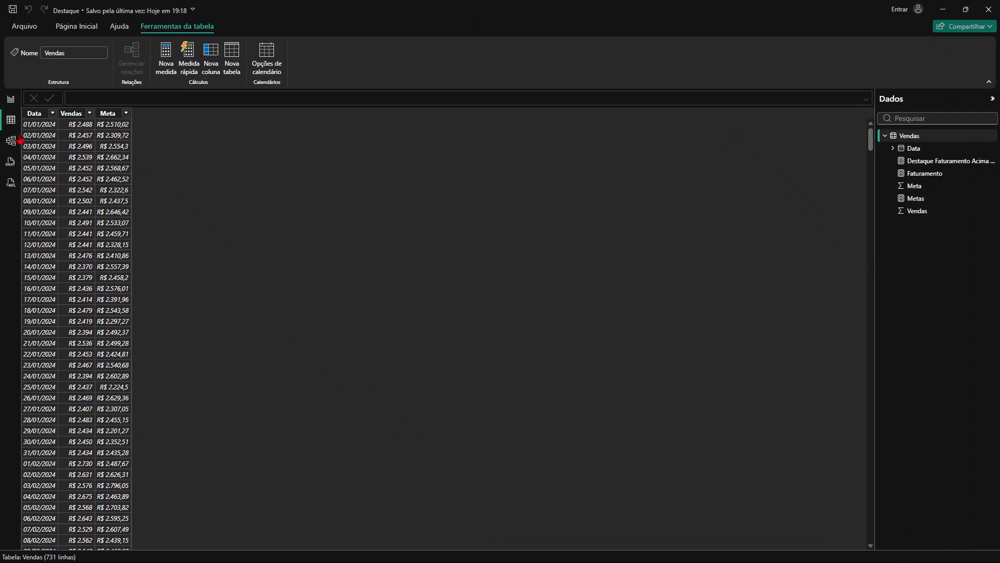
click(11, 99)
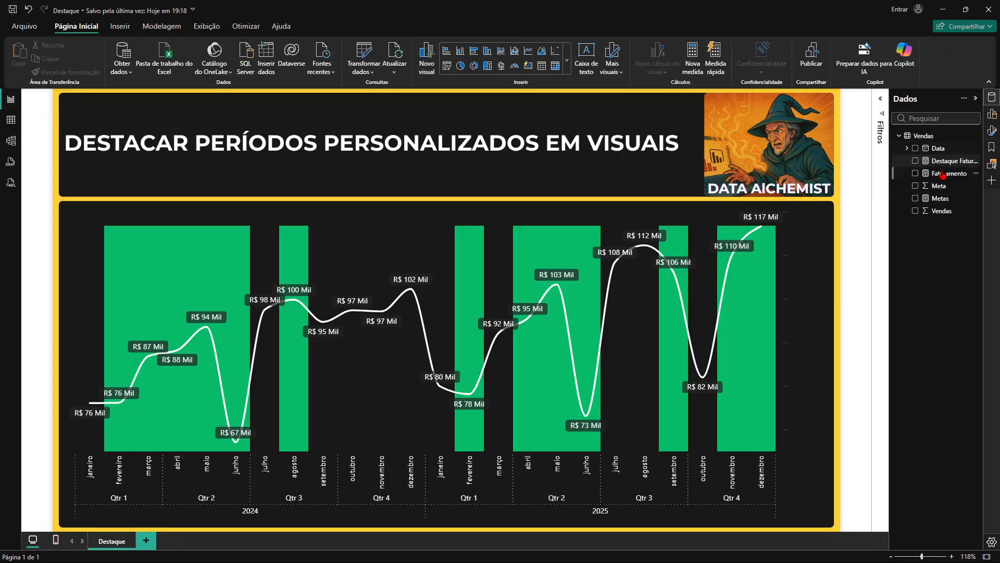
click(940, 199)
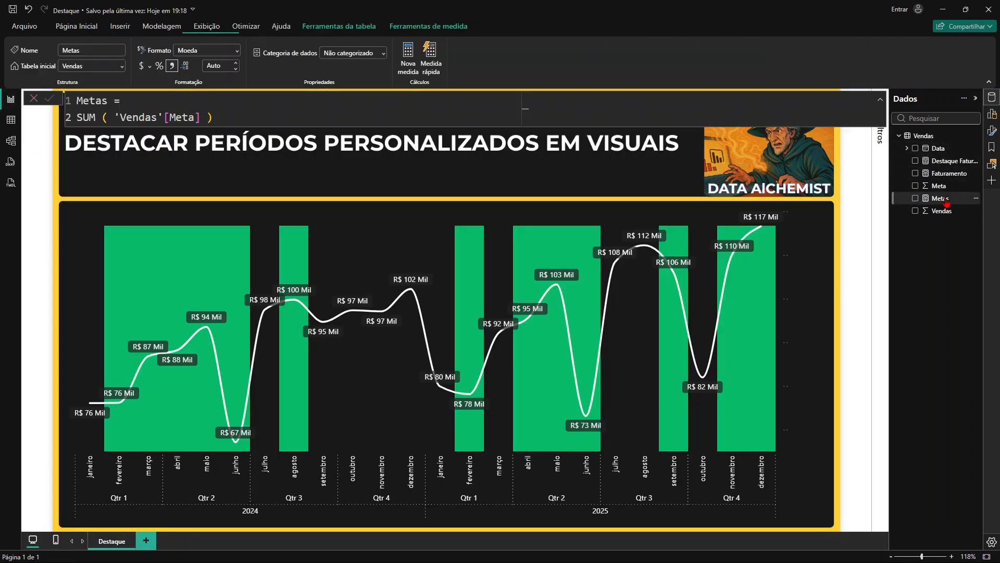
click(935, 175)
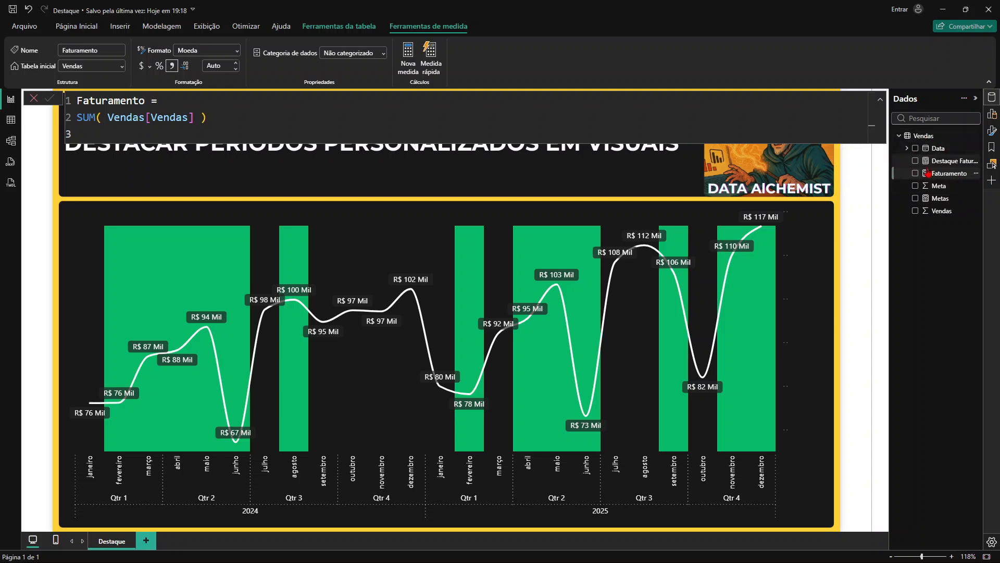
Step: Create a new measure named Destaque in the Vendas table and enlarge the formula text
right_click(929, 141)
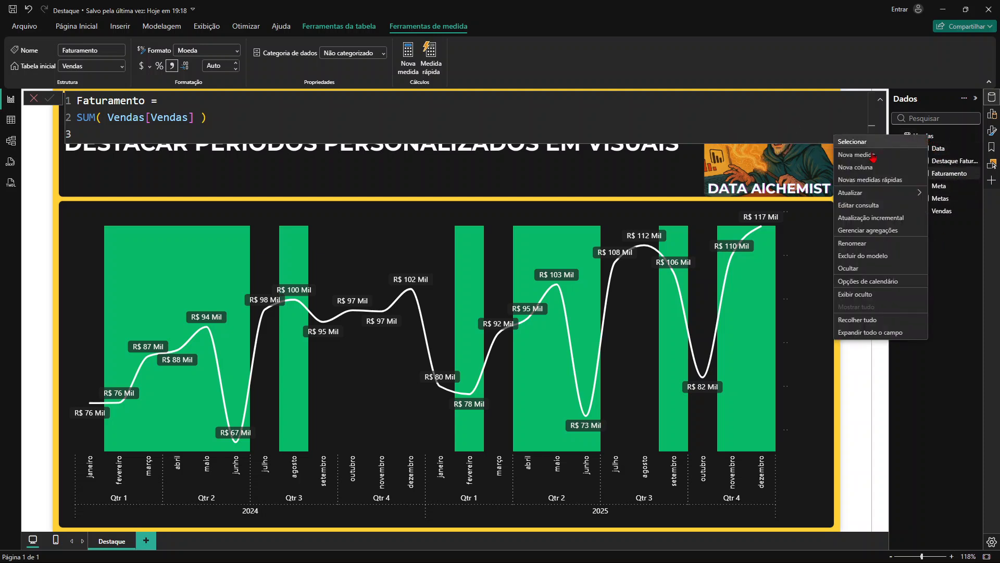
click(881, 161)
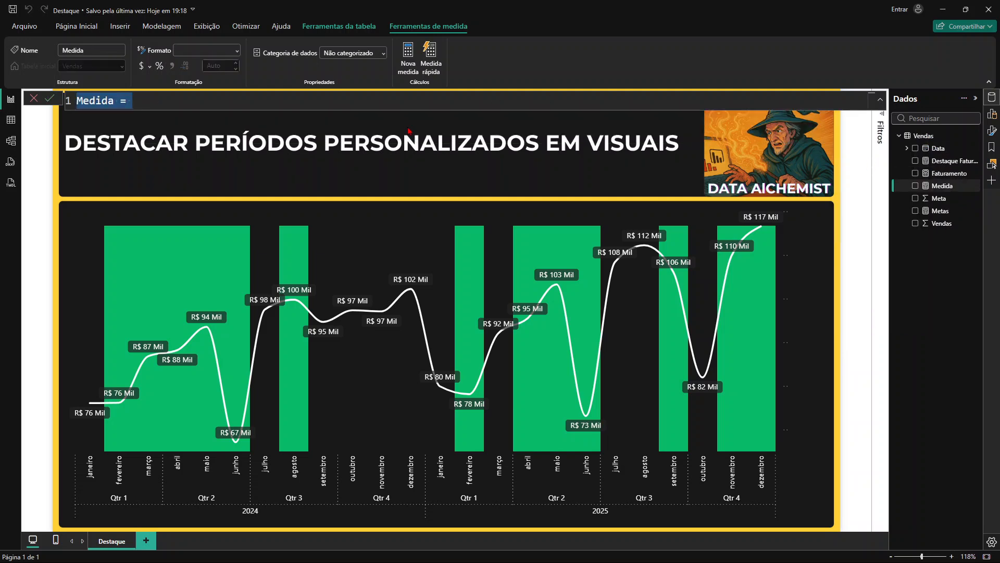
text(Dest)
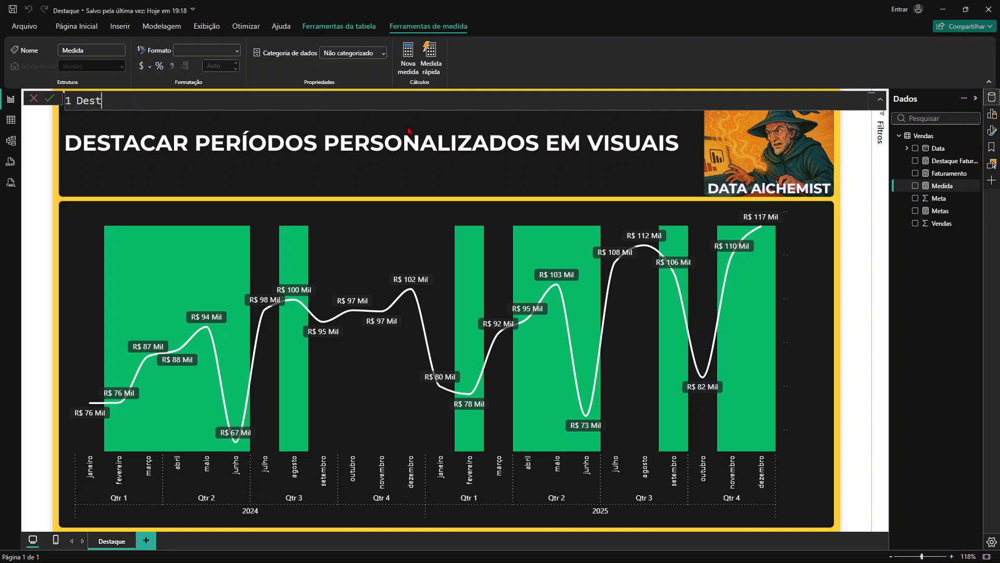
text(aque =)
scroll(167, 102, up, 2)
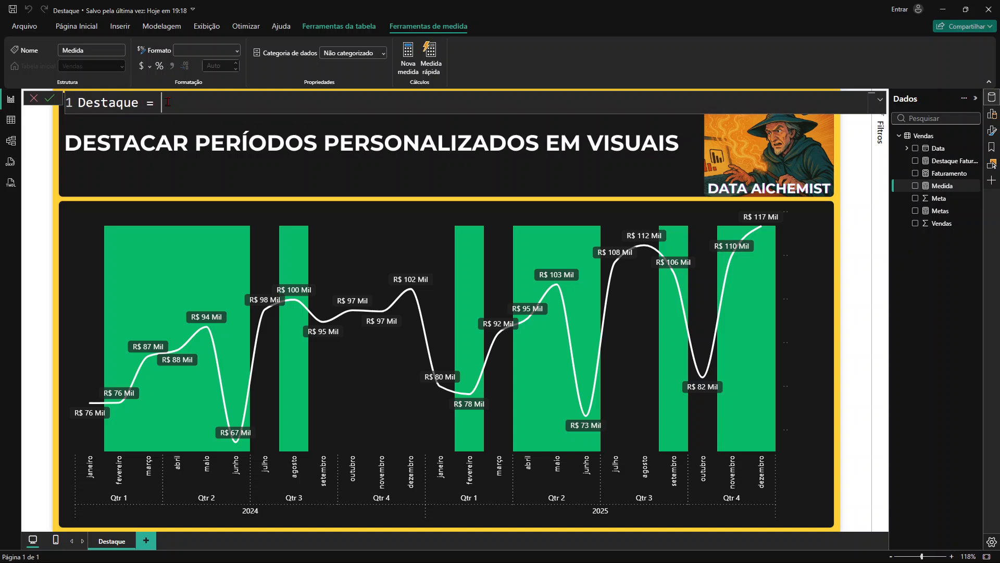
scroll(182, 105, up, 1)
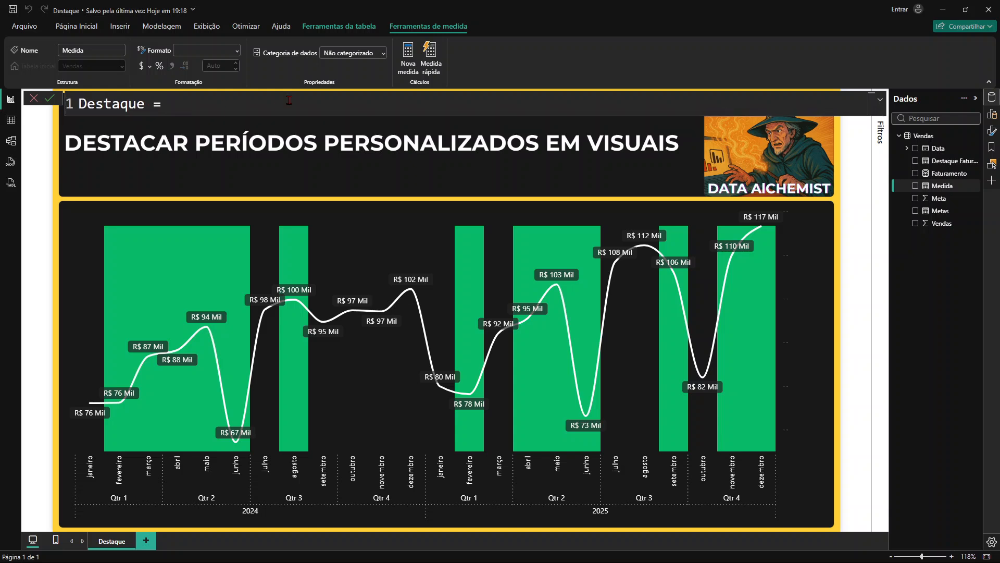
Step: Declare a variable named vFaturamento on the second line of the Destaque measure
key(shift+Return)
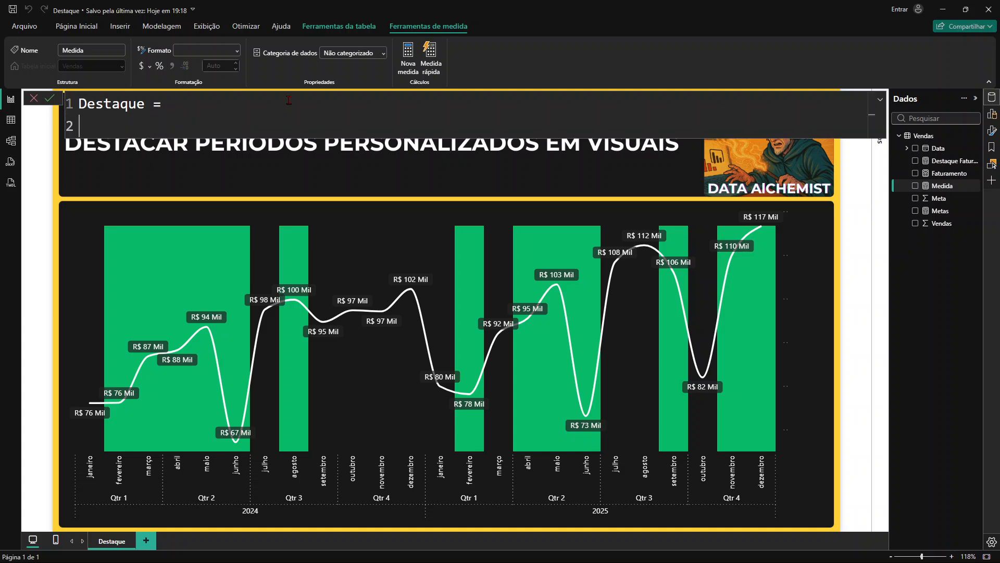
text(VAR)
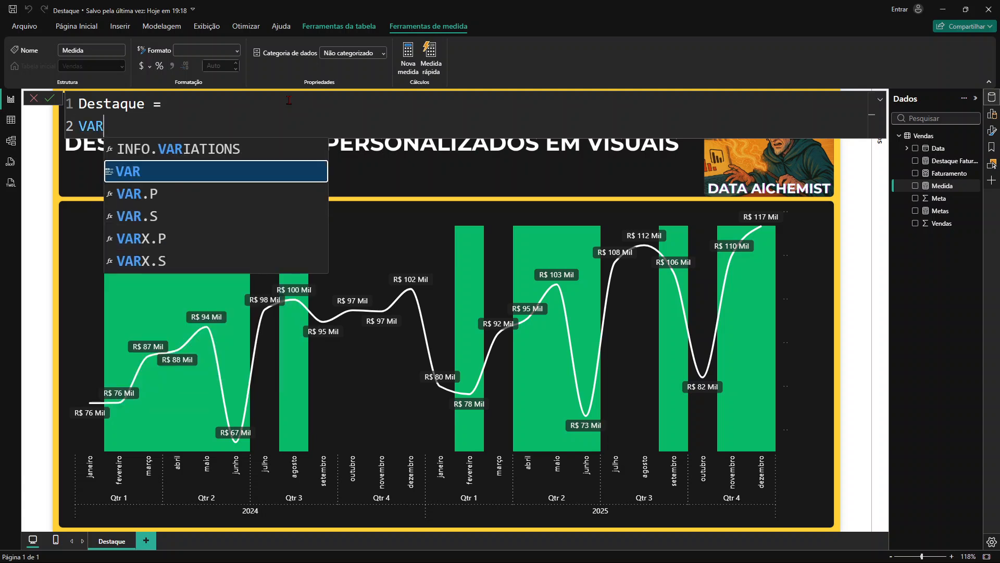
text( Fatu)
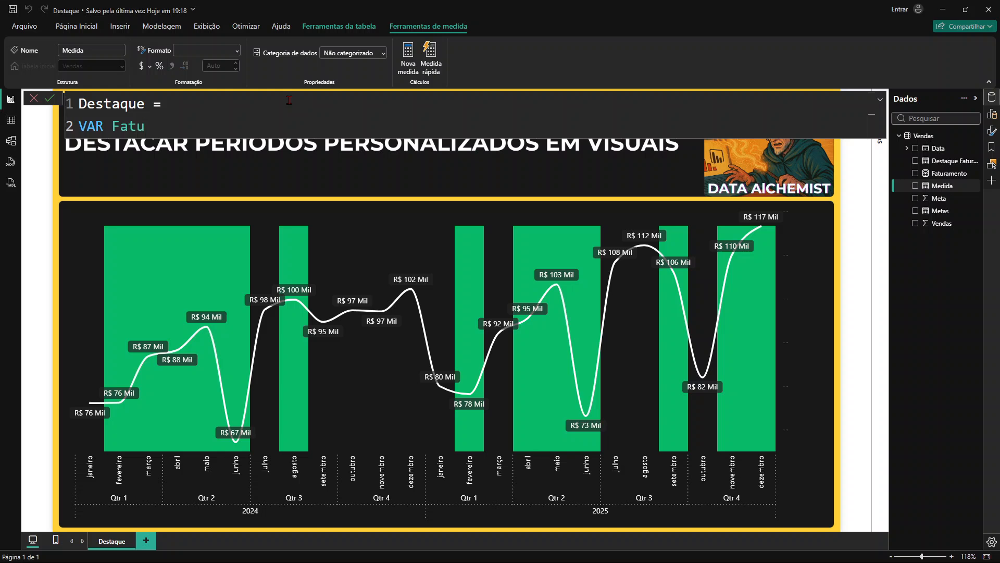
text(ramento =)
key(Left)
key(Left)
key(Left)
key(Left)
key(Left)
key(Left)
key(Left)
key(Left)
key(Left)
key(Left)
key(Left)
key(Left)
key(Left)
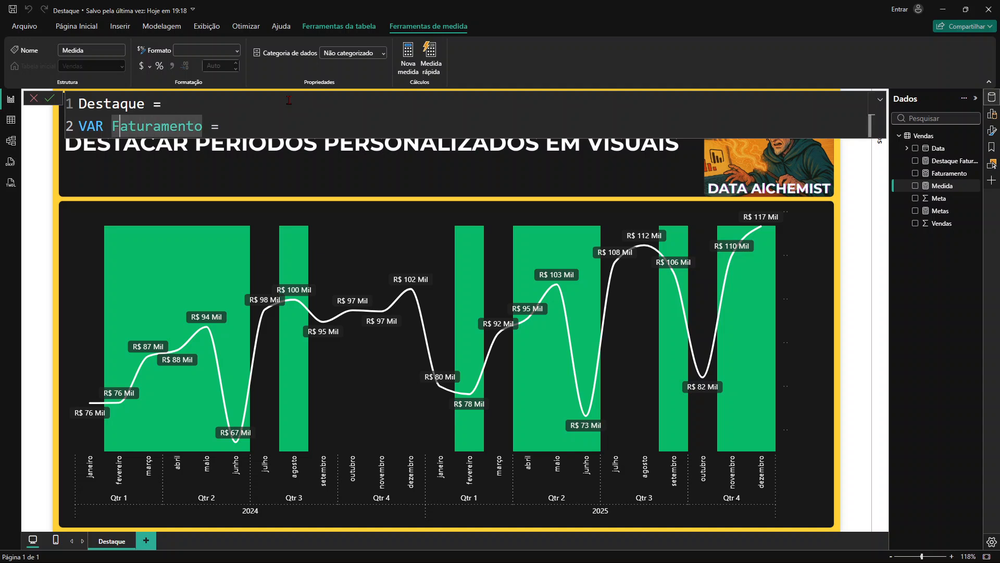
text(c)
key(BackSpace)
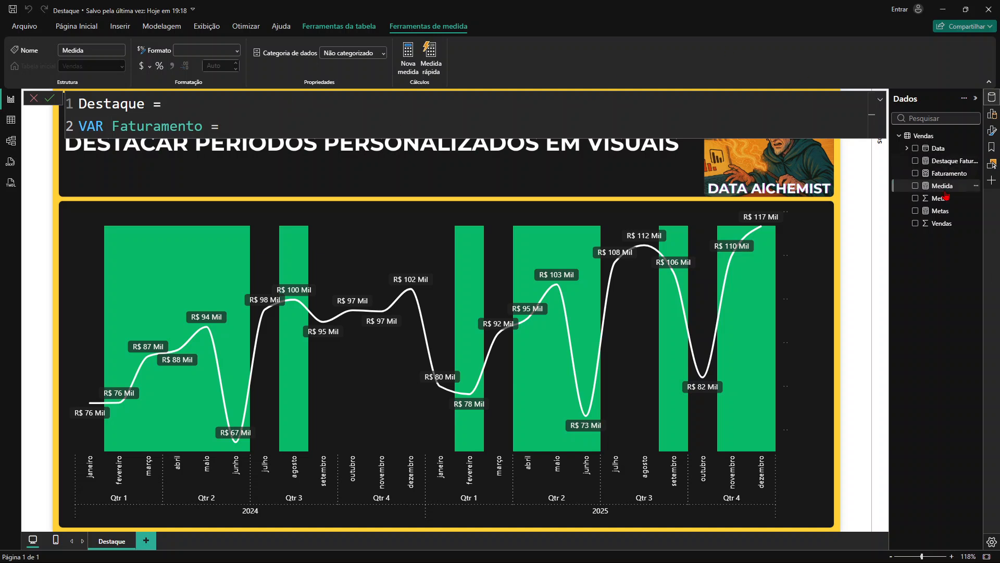
text(v)
click(283, 131)
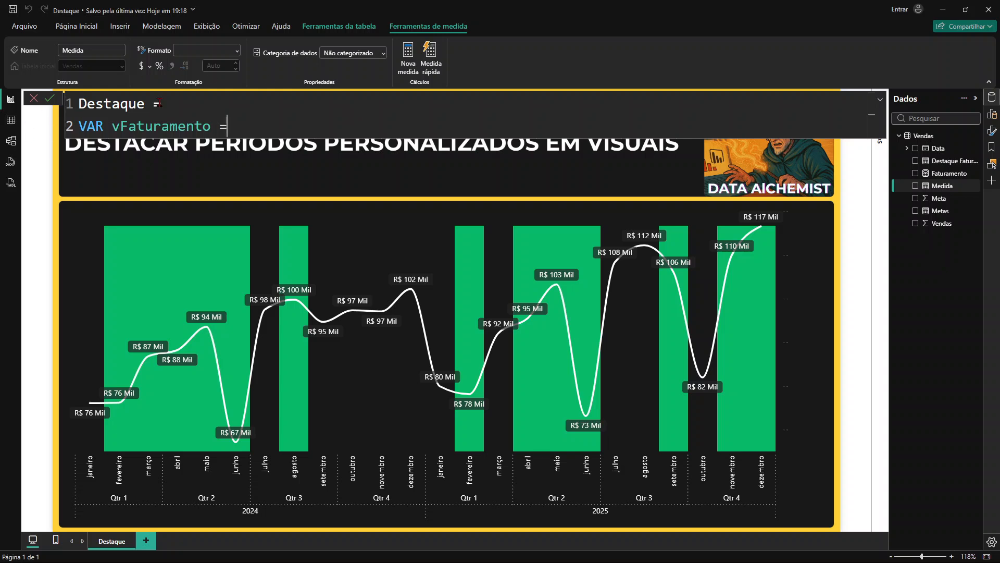
Step: Start the vFaturamento variable's value on a new line as a CALCULATE function with [Faturamento] as its expression
key(shift+Return)
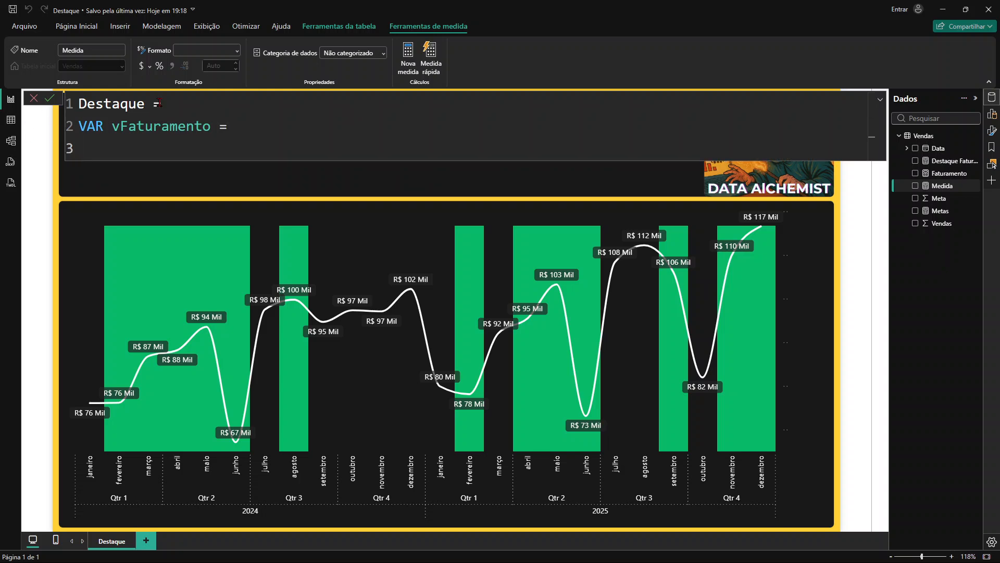
key(Tab)
text(C)
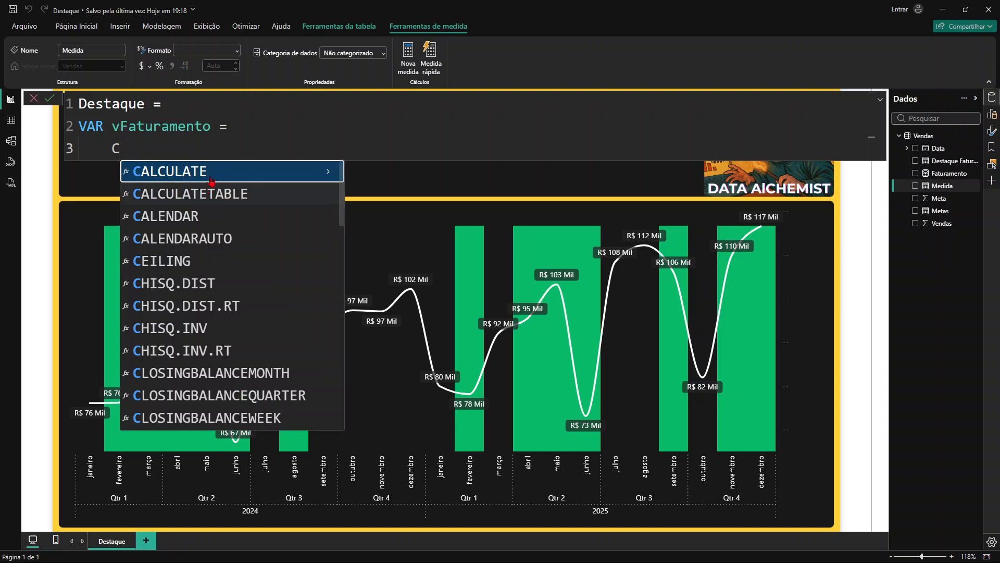
key(Tab)
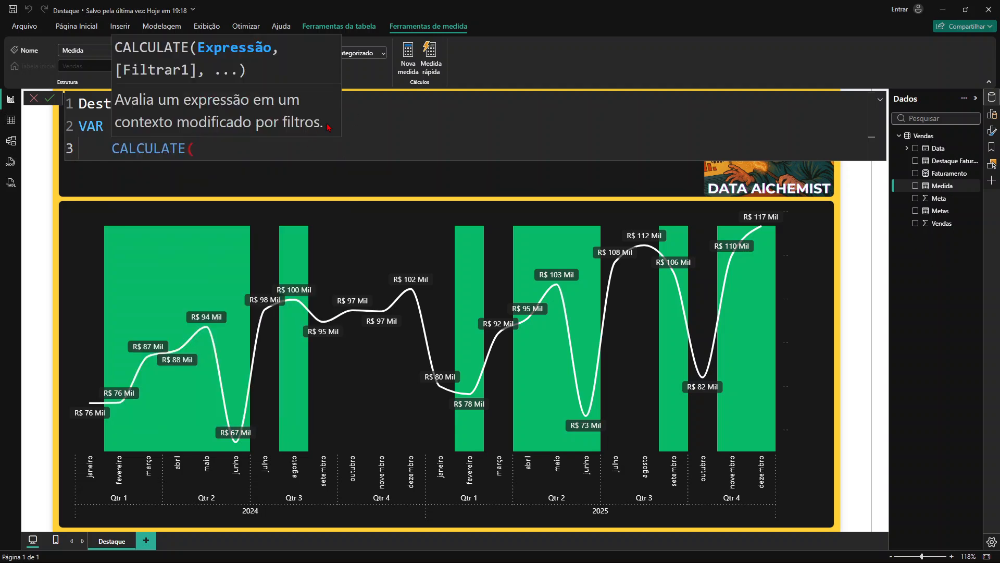
key(shift+Return)
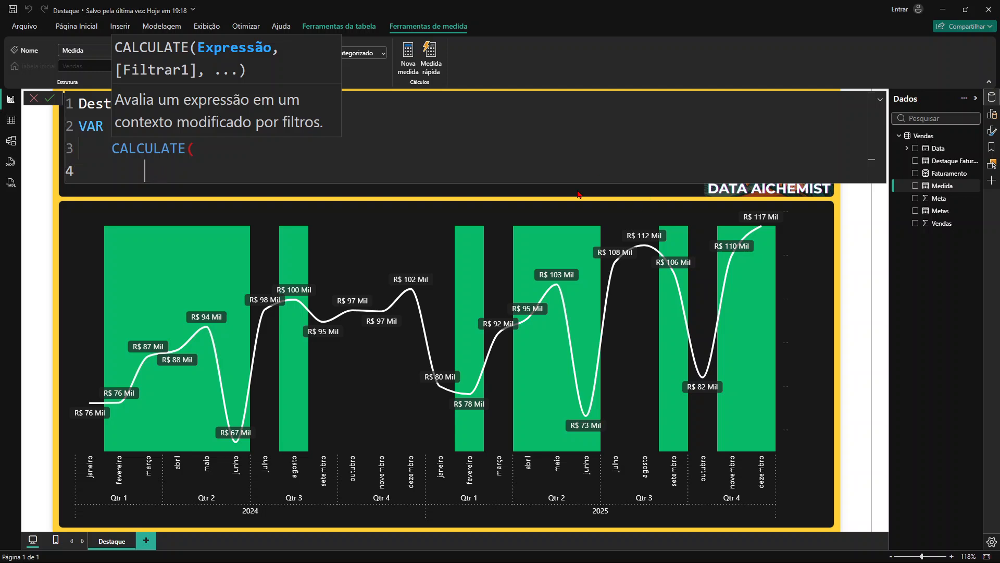
text(fat)
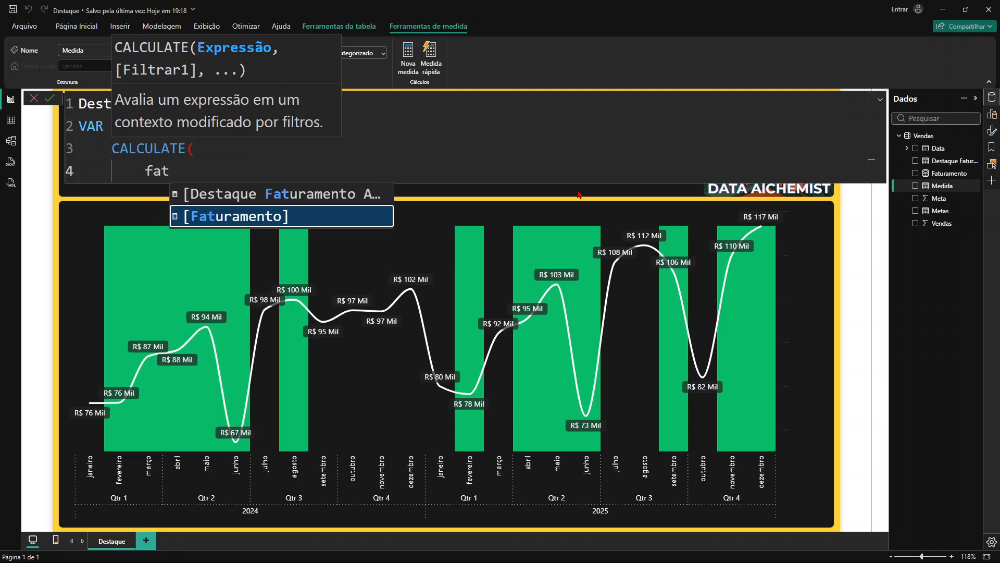
click(251, 221)
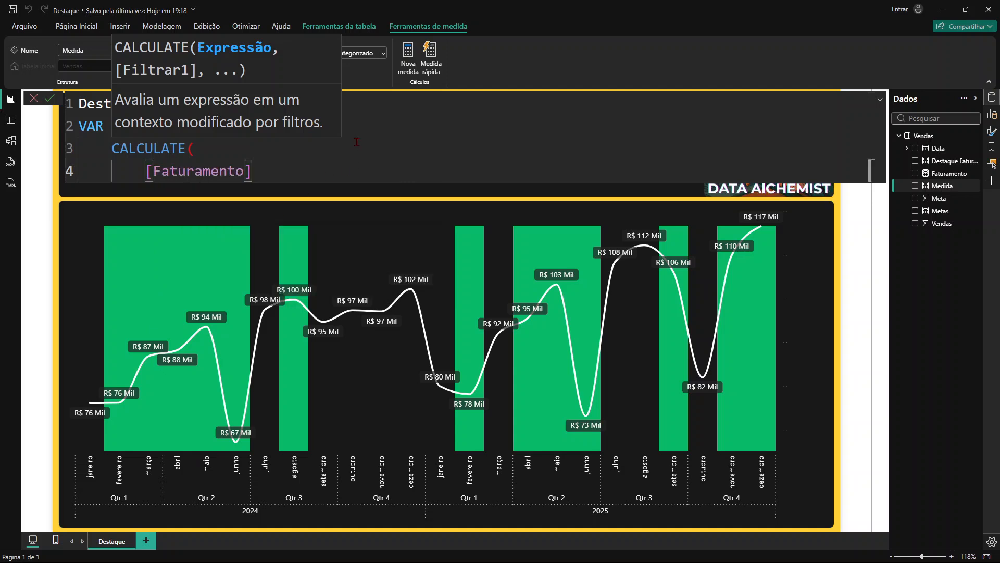
text(,)
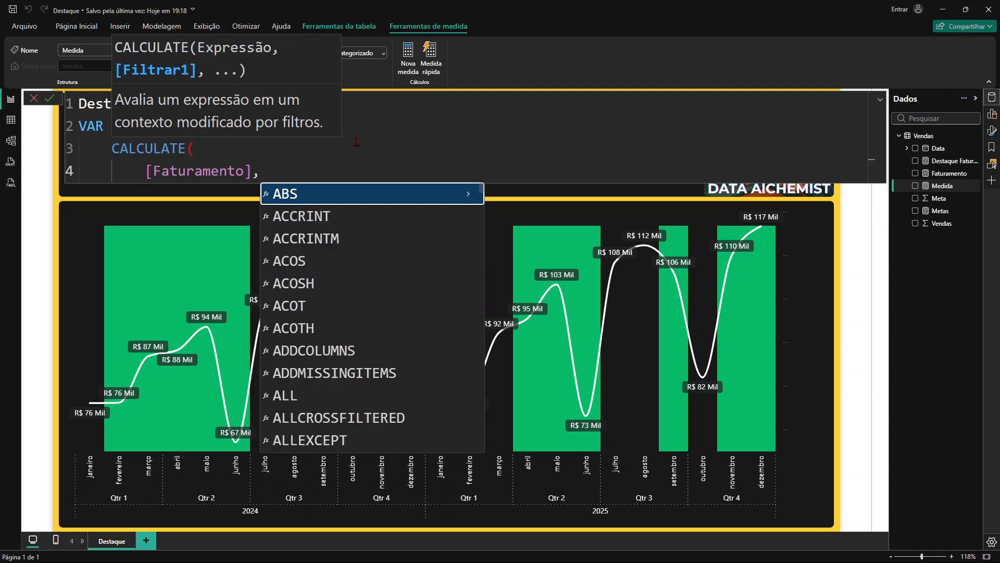
Step: Add ALLSELECTED(Vendas) as the filter argument on its own line and close the CALCULATE function
key(shift+Return)
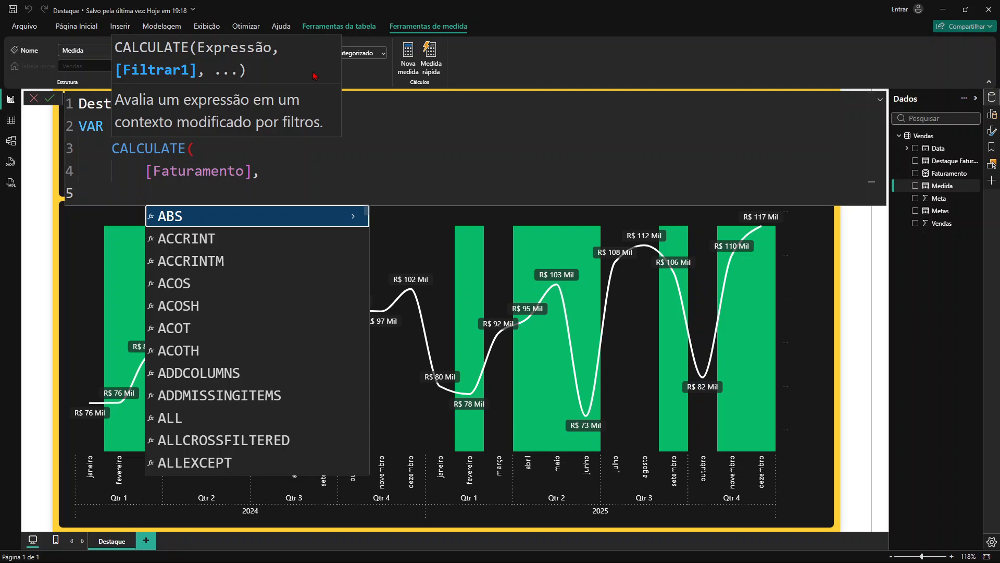
text(alls)
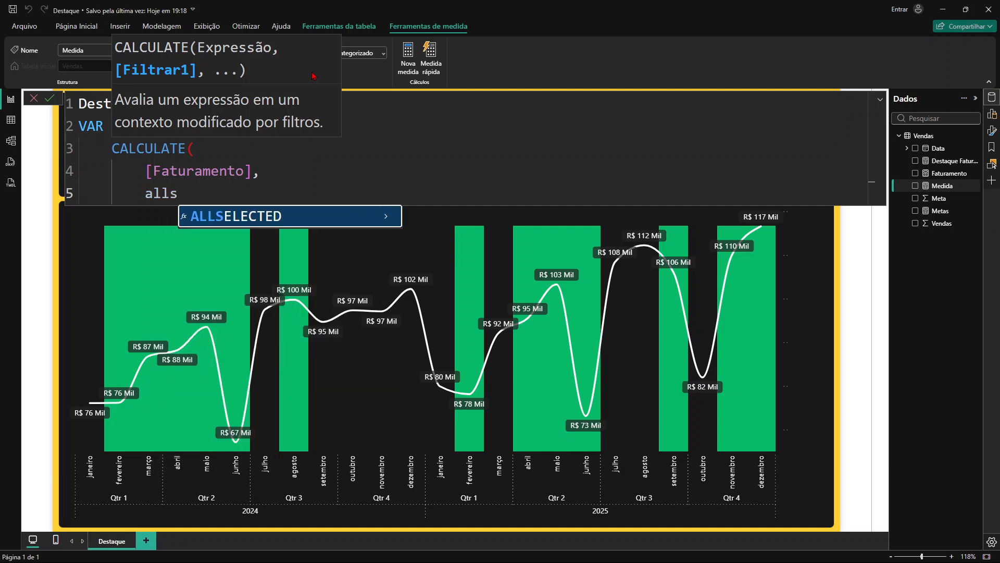
key(Tab)
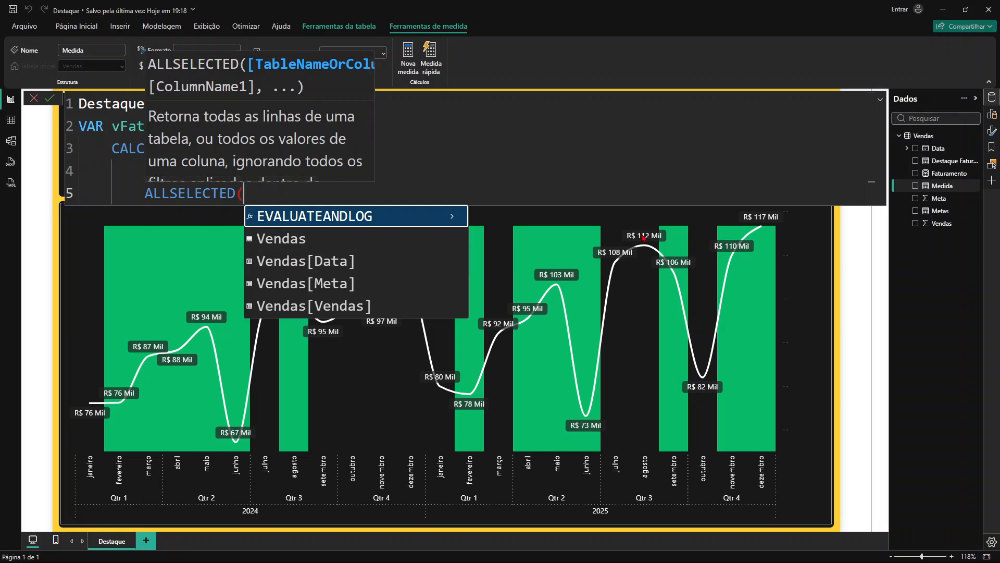
click(292, 245)
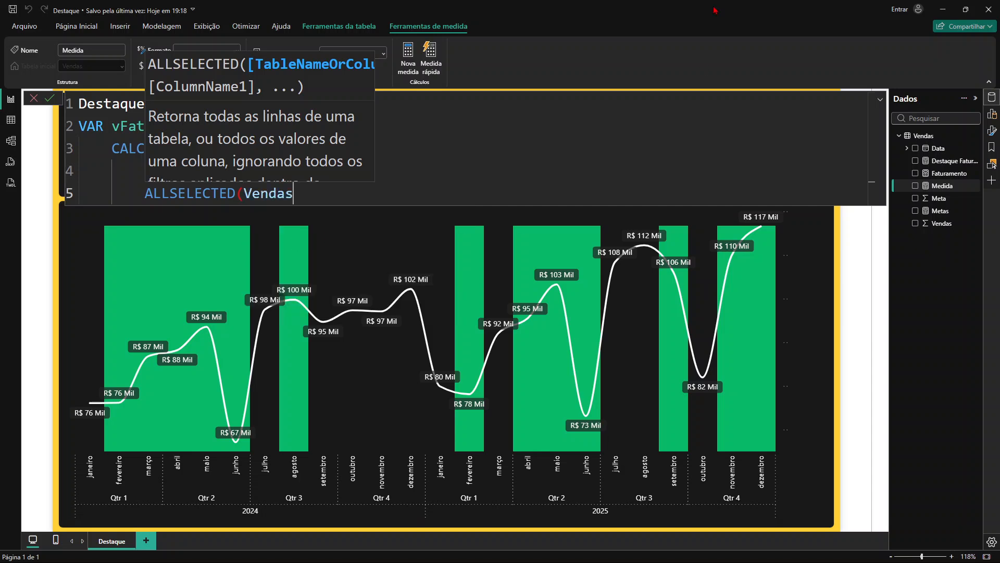
text())
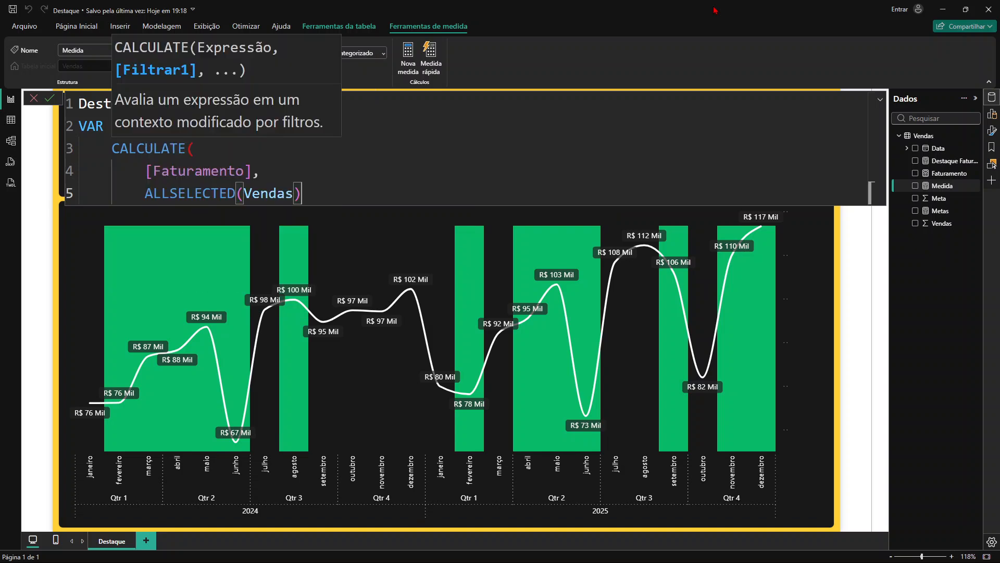
key(shift+Return)
key(BackSpace)
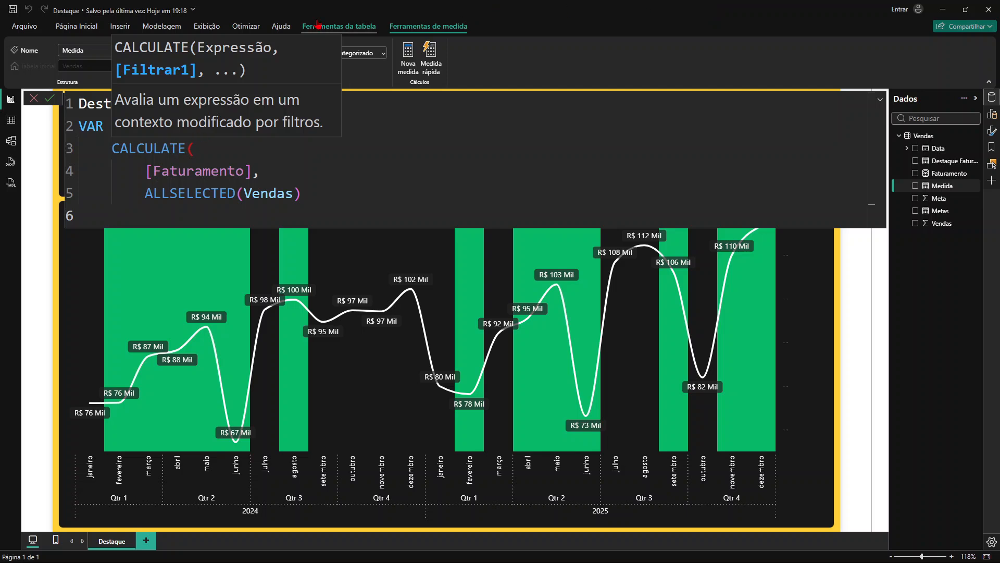
text())
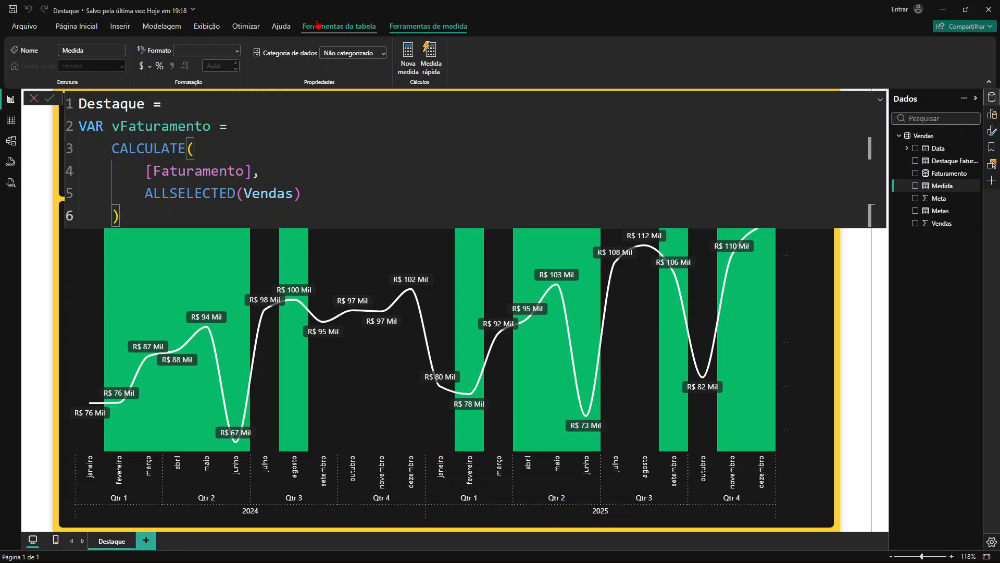
Step: Add a RETURN clause below the variable and open an IF function on the indented line beneath it
key(Return)
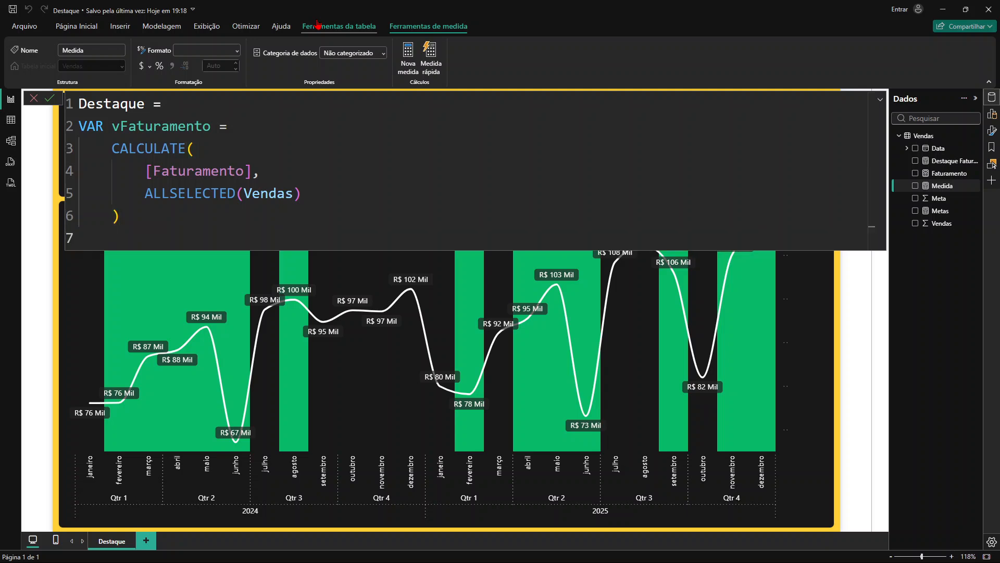
text(R)
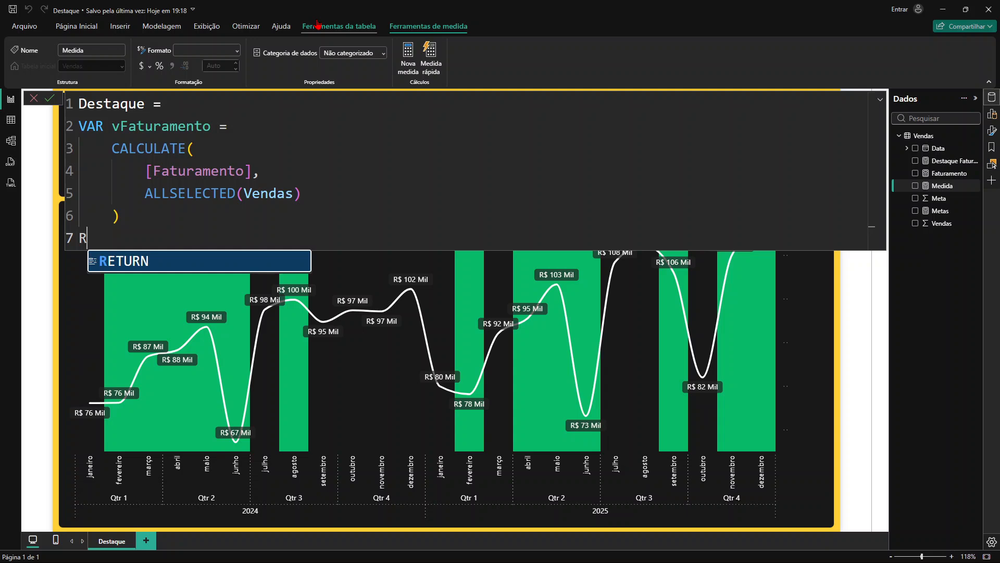
key(Tab)
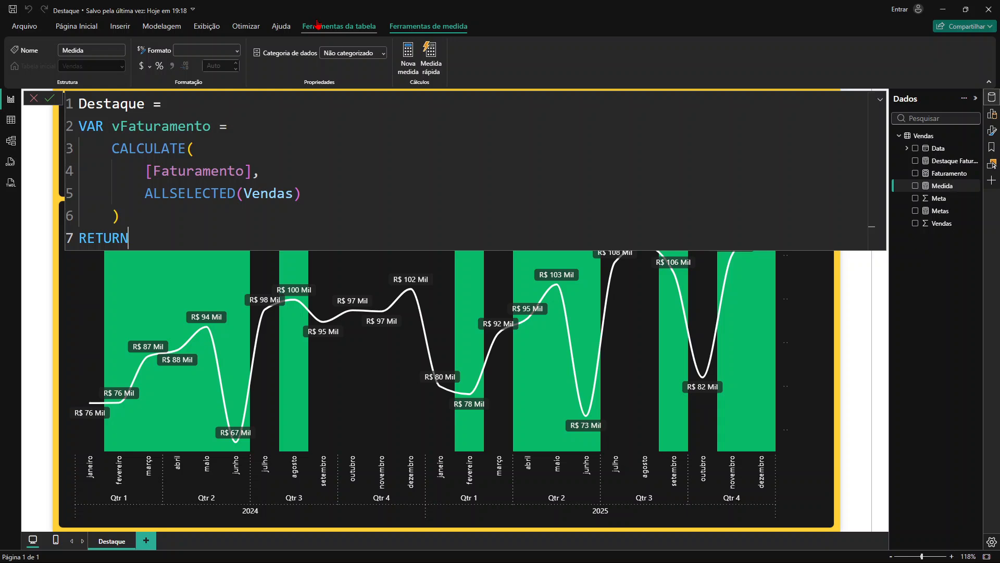
key(shift+Return)
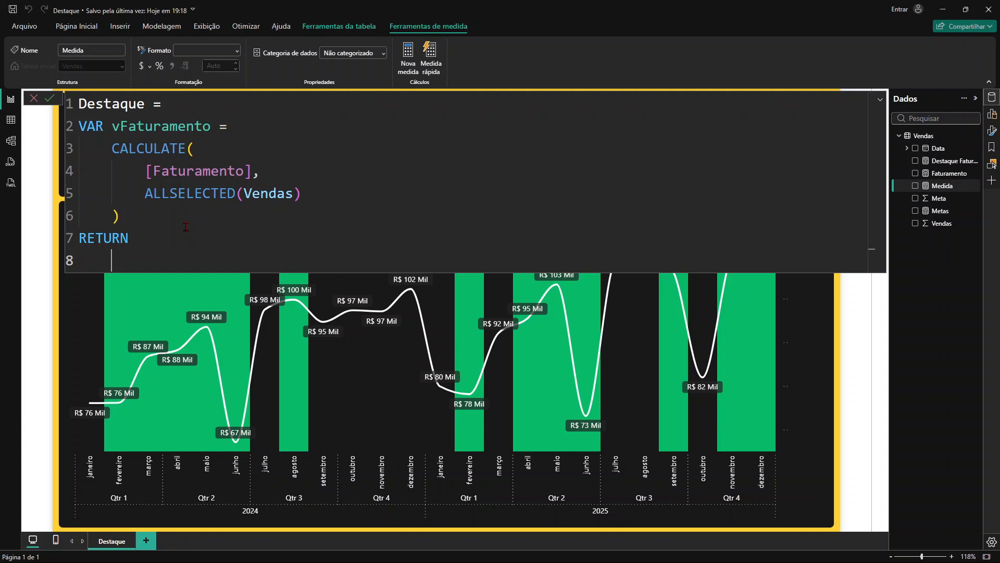
text(IF)
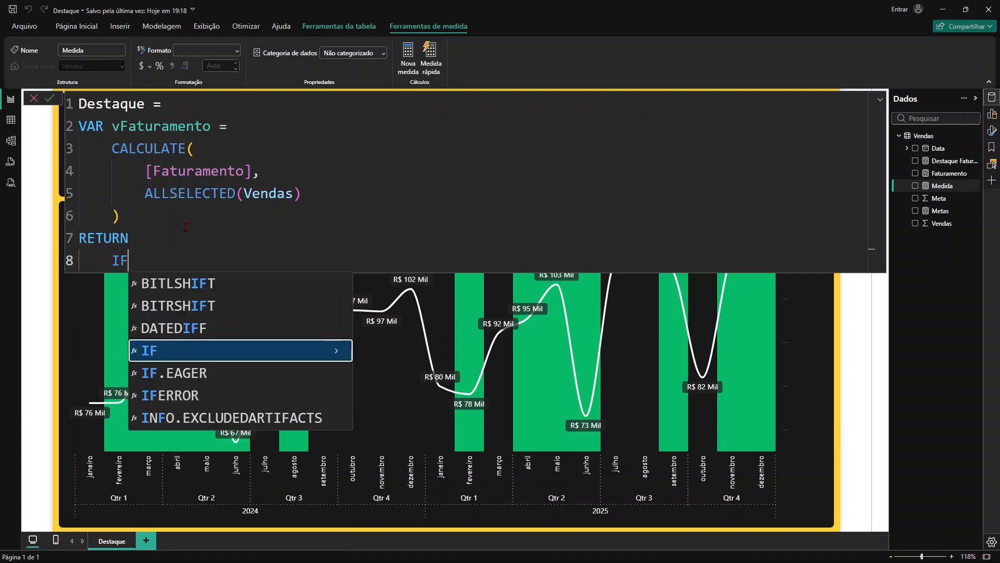
text(()
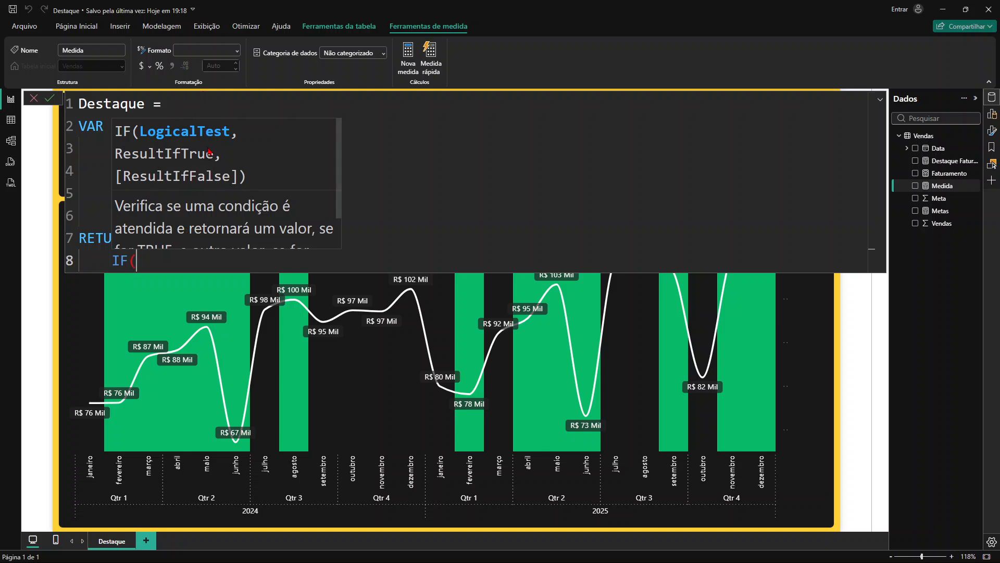
key(shift+Return)
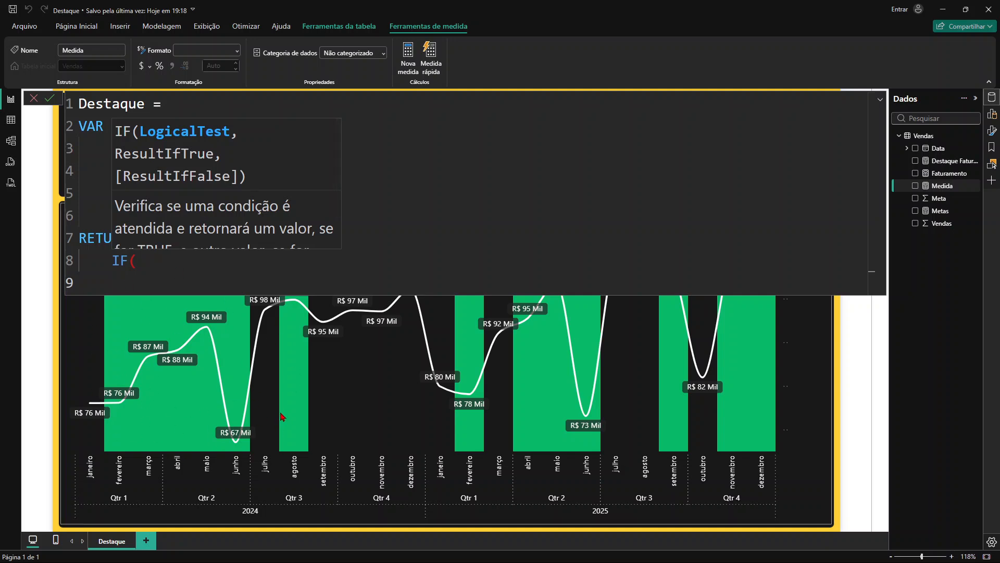
Step: Enter [Faturamento] > [Metas] as the logical test of the IF function, followed by a comma
mouse_move(286, 420)
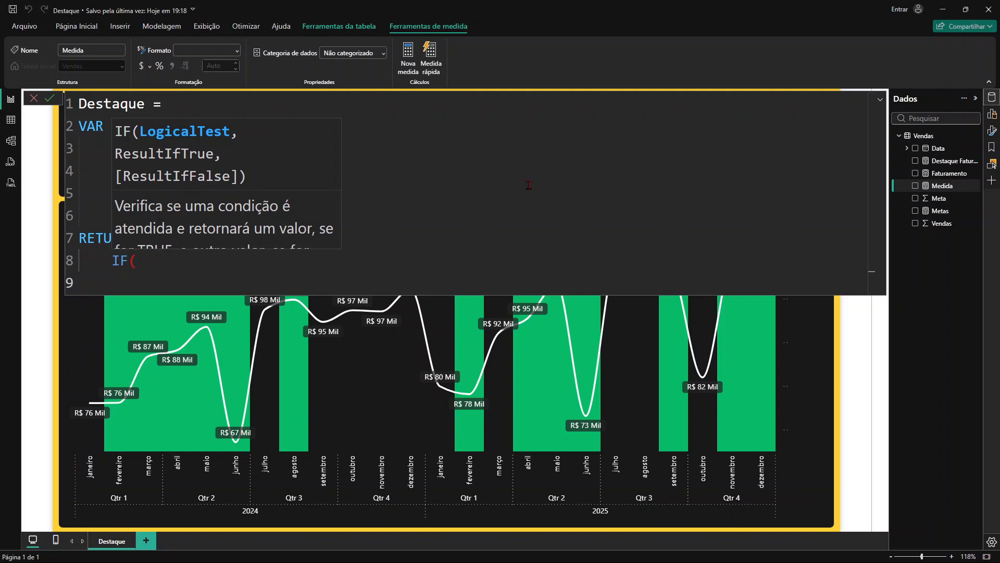
text(fat)
key(Tab)
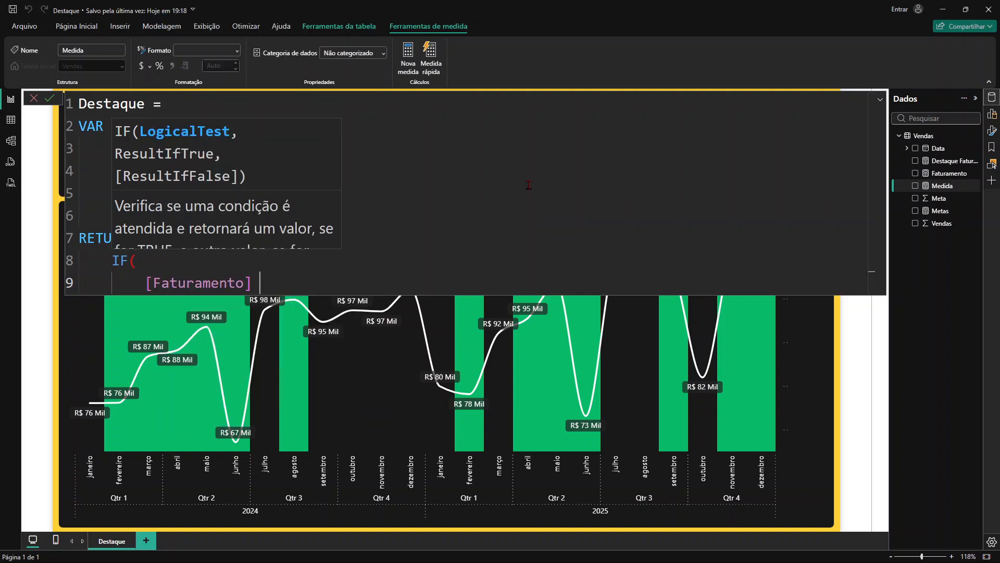
text(> me)
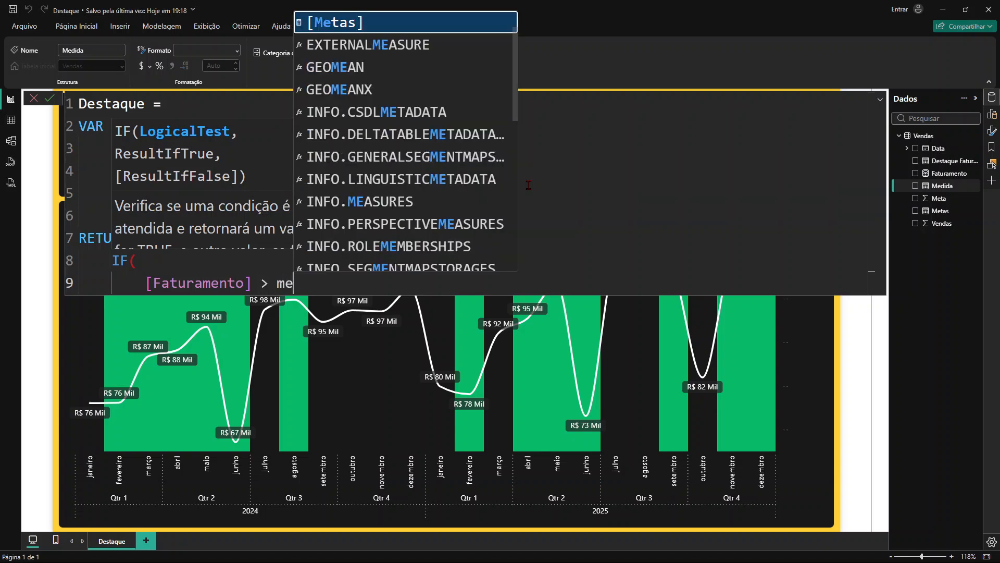
text(t)
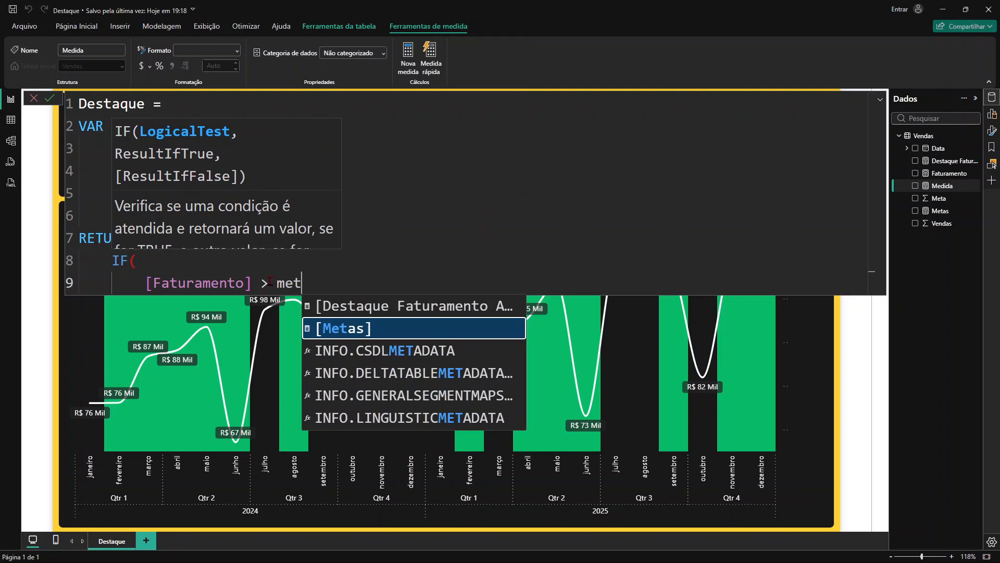
click(350, 332)
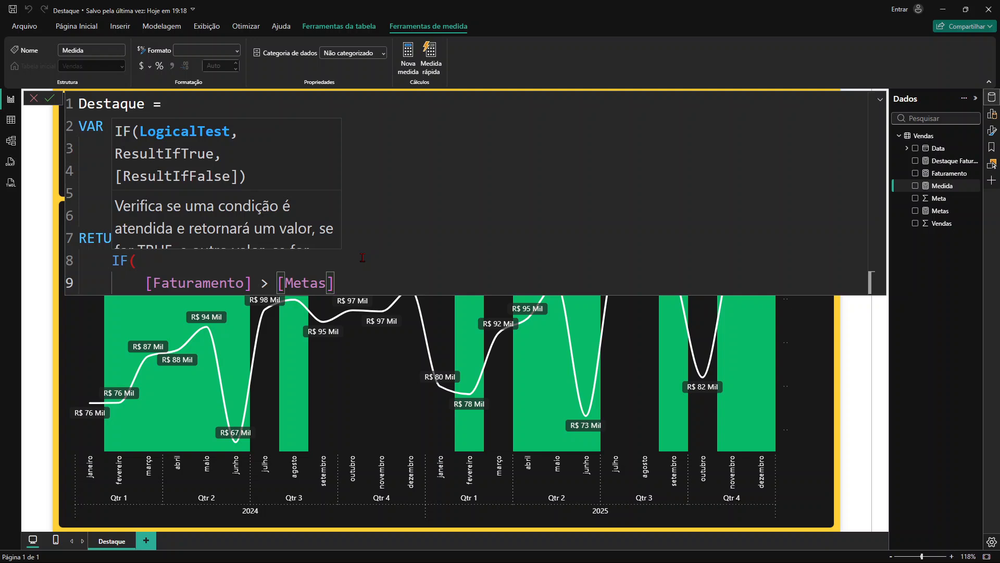
text(.)
key(BackSpace)
text(,)
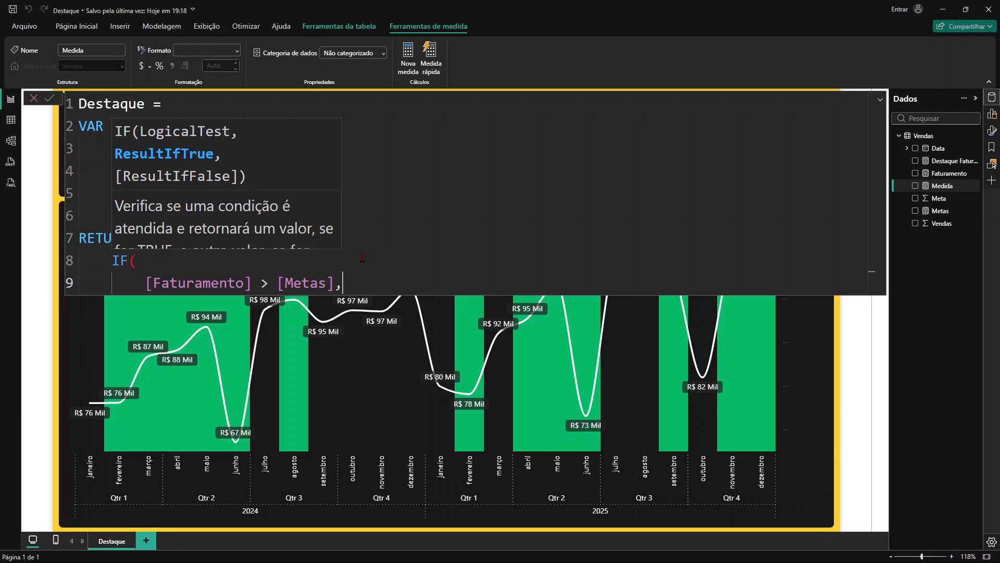
Step: Enter vFaturamento *1.05 as the IF function's true result and start a new line for the false result
key(shift+Return)
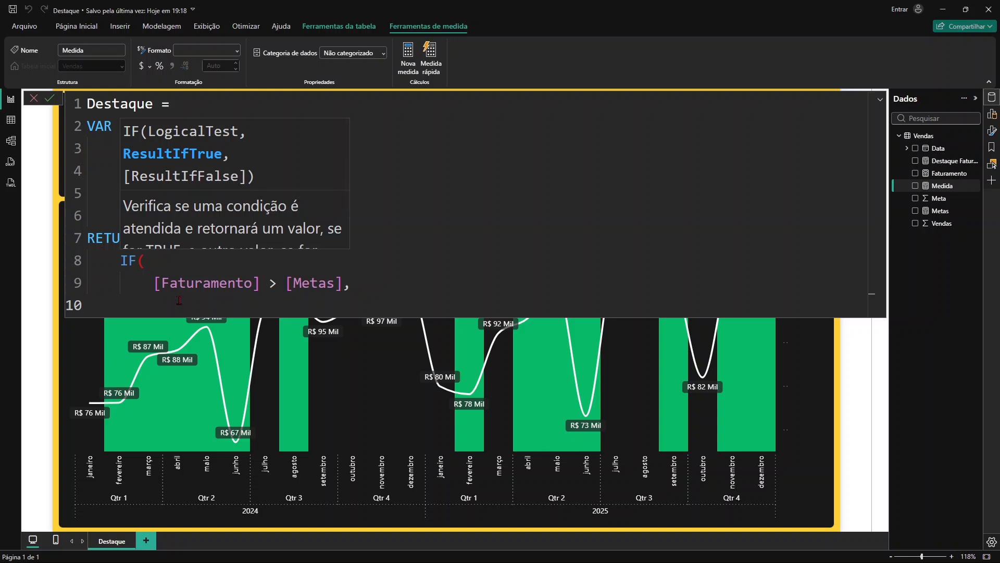
click(136, 238)
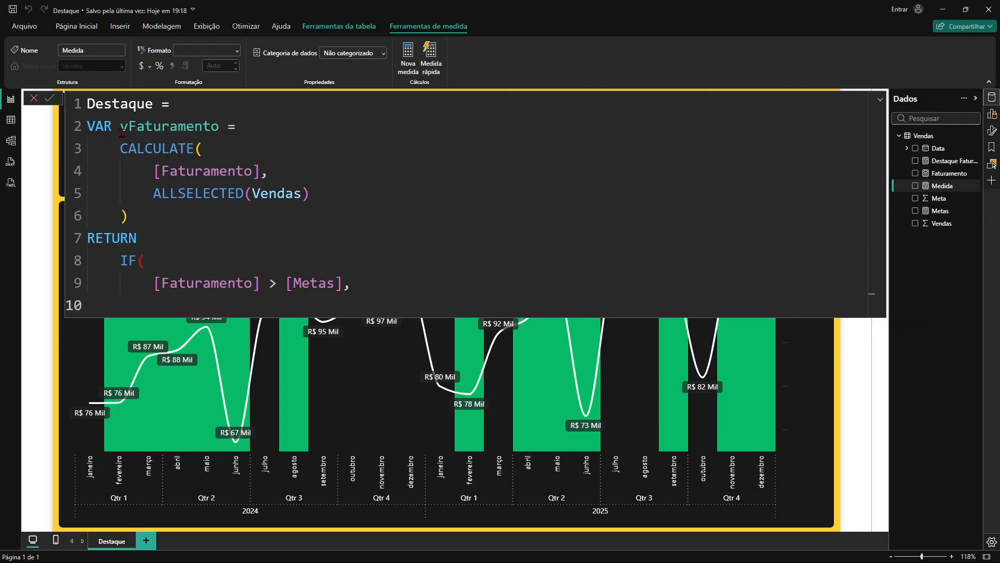
text(vf)
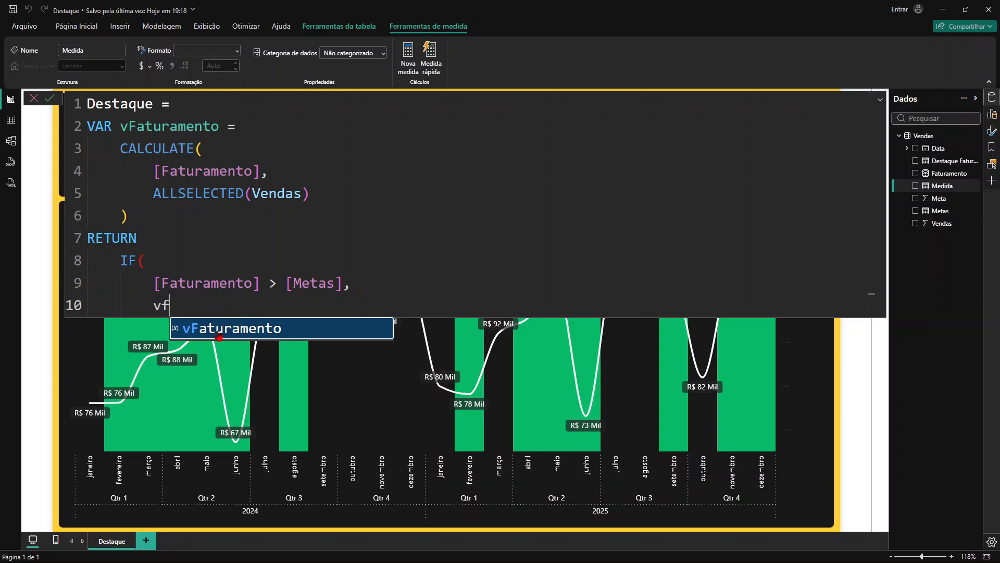
click(204, 328)
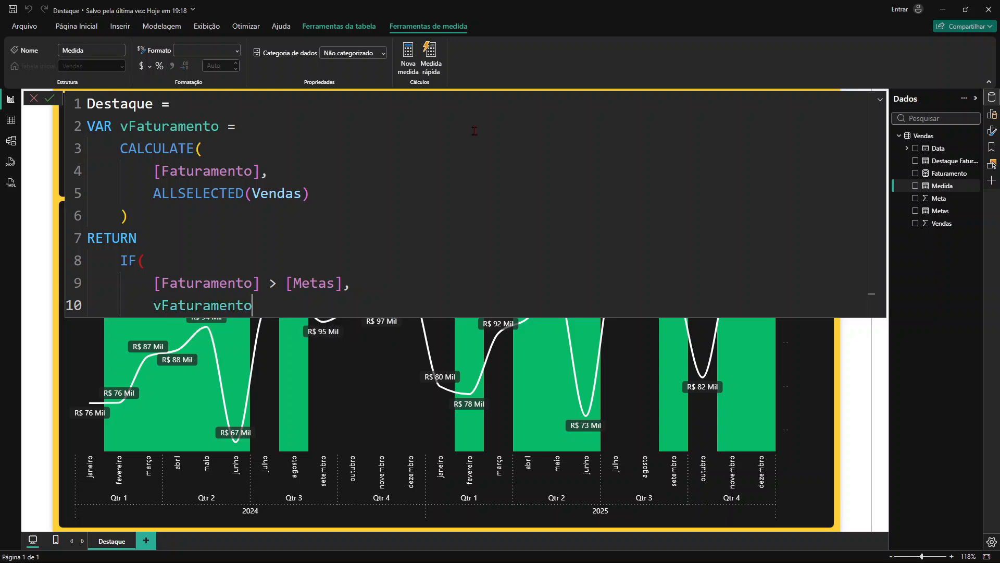
text(*1.05)
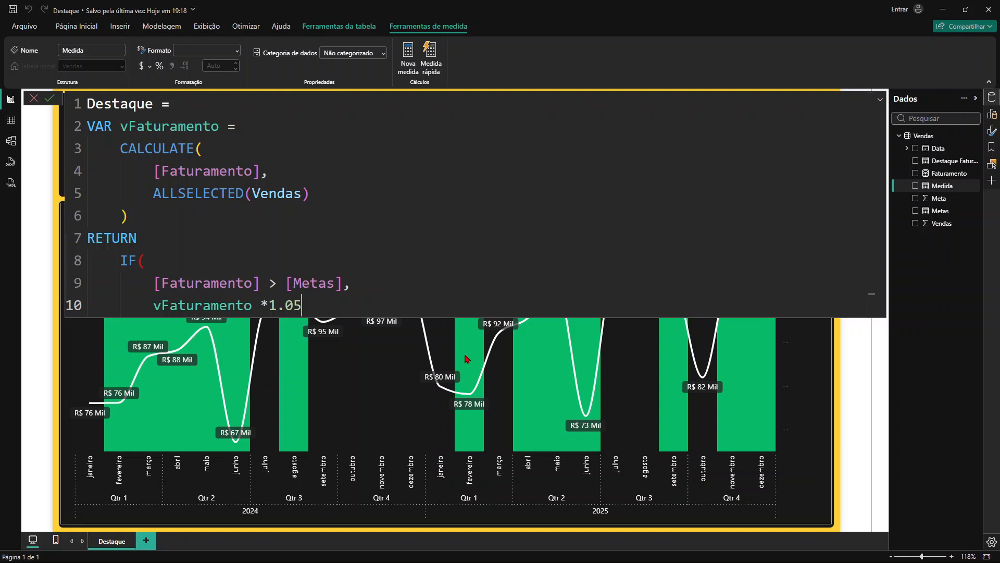
mouse_move(467, 358)
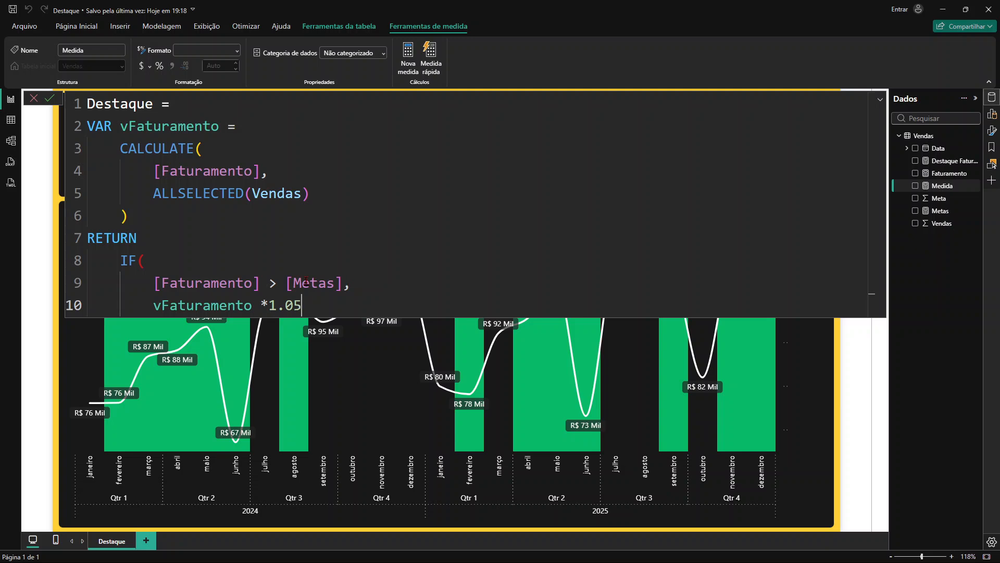
text(,)
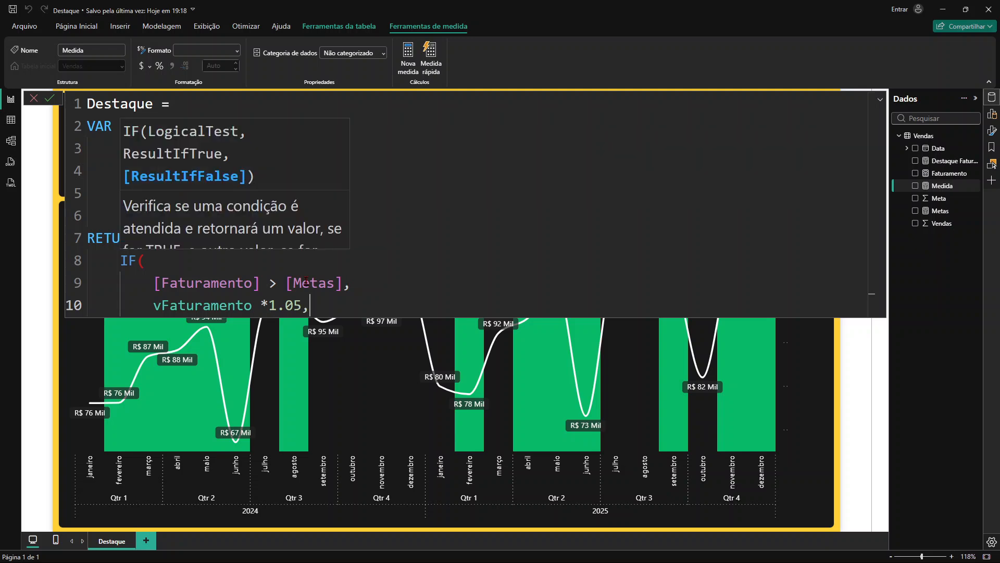
key(Return)
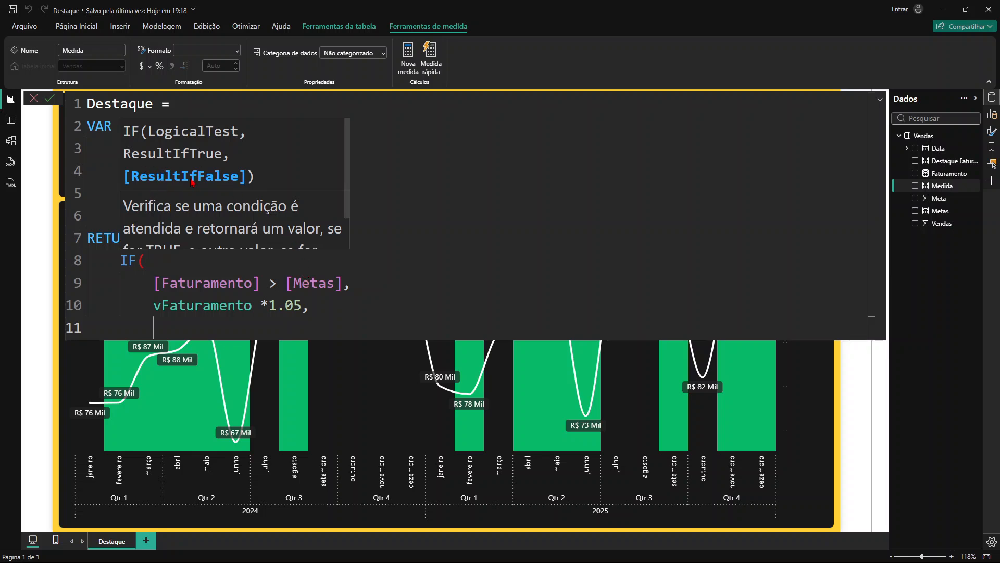
Step: Enter BLANK() as the IF function's false result, close the function on its own line and commit the Destaque measure
text(bla)
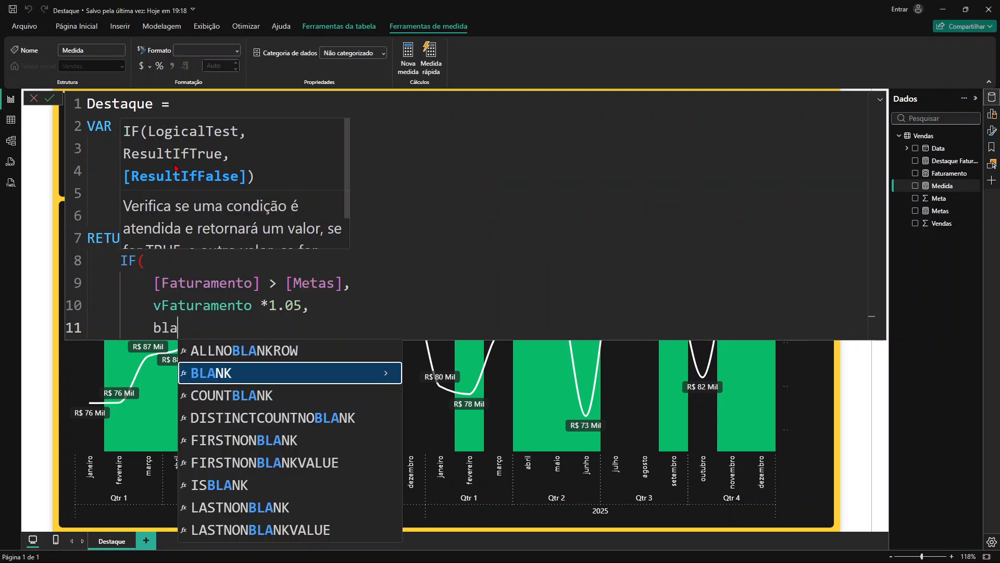
key(Tab)
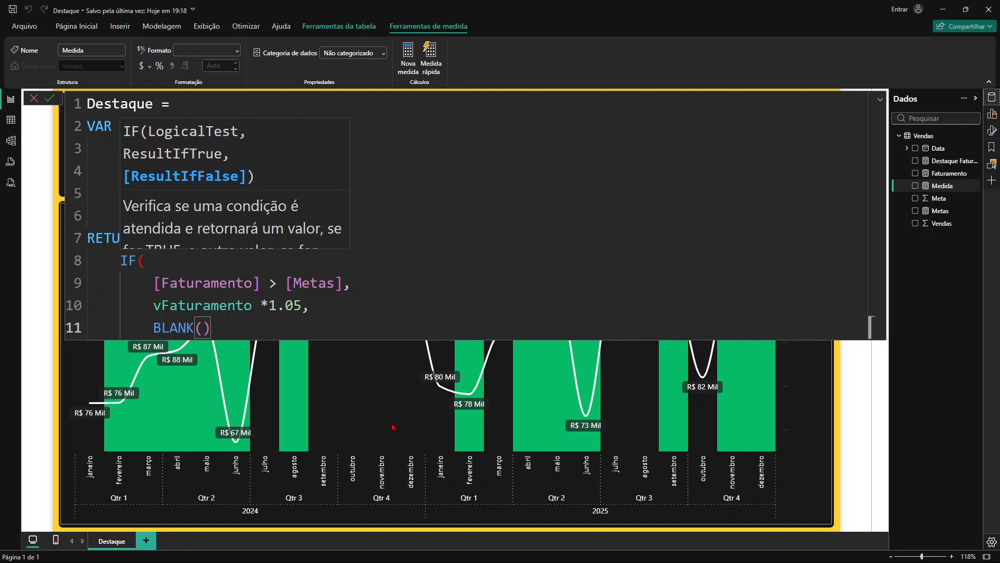
mouse_move(204, 392)
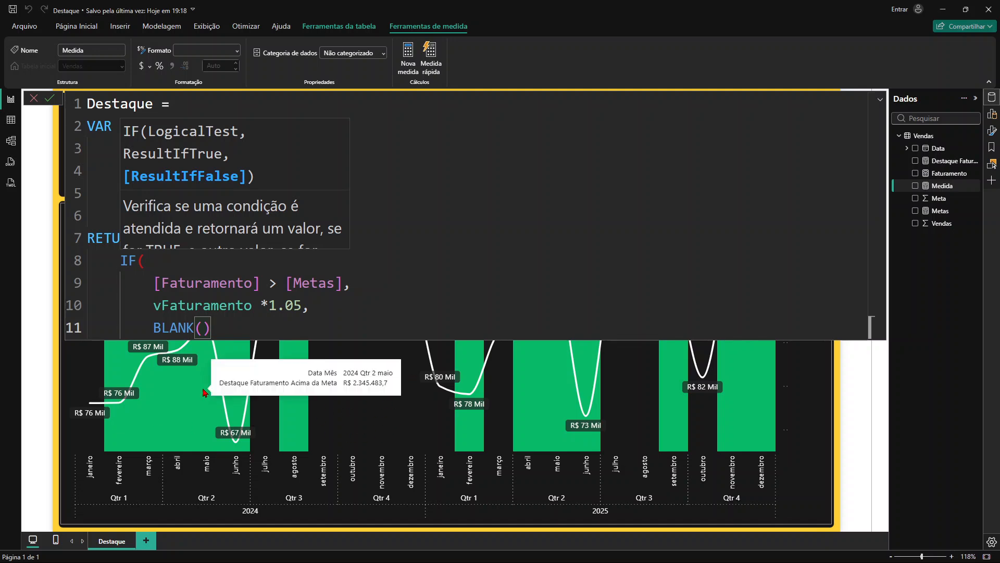
key(Return)
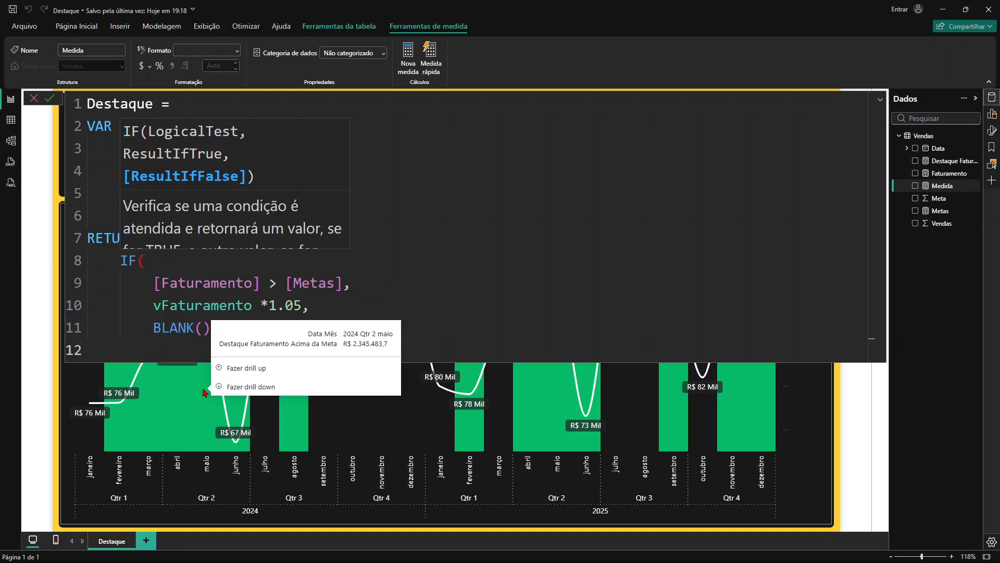
key(BackSpace)
text())
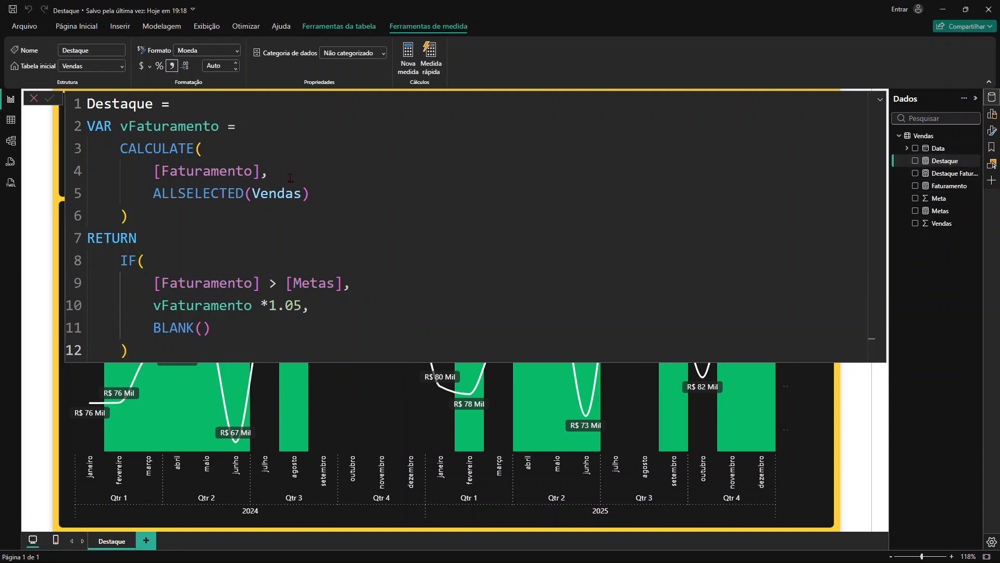
click(34, 98)
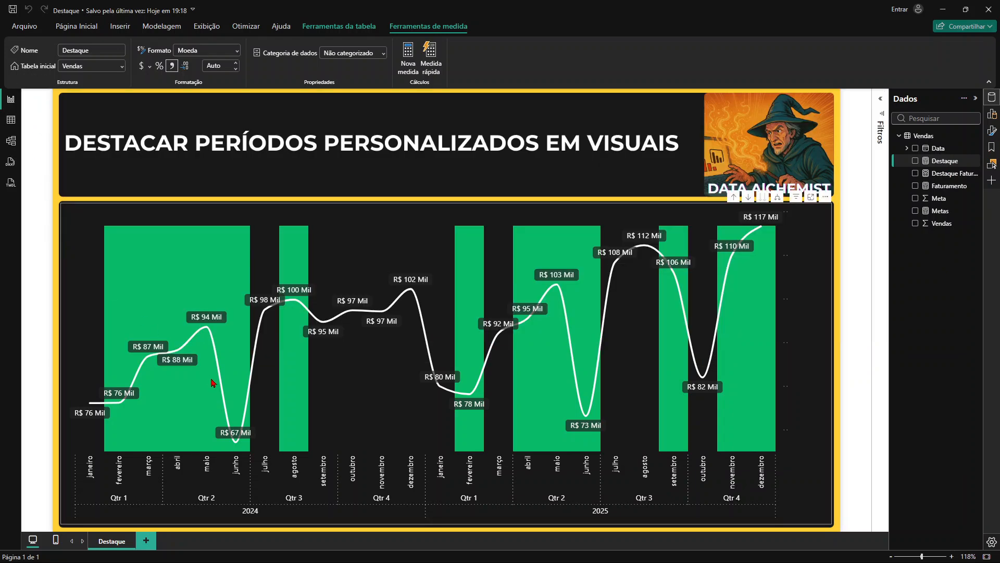
Step: Duplicate the Destaque page and delete the chart from the copy
right_click(120, 542)
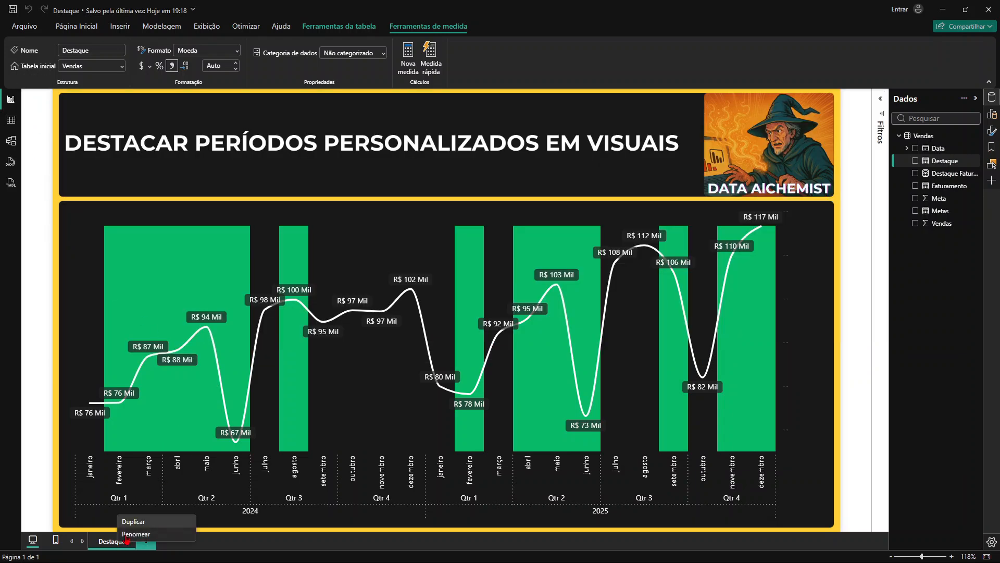
click(145, 522)
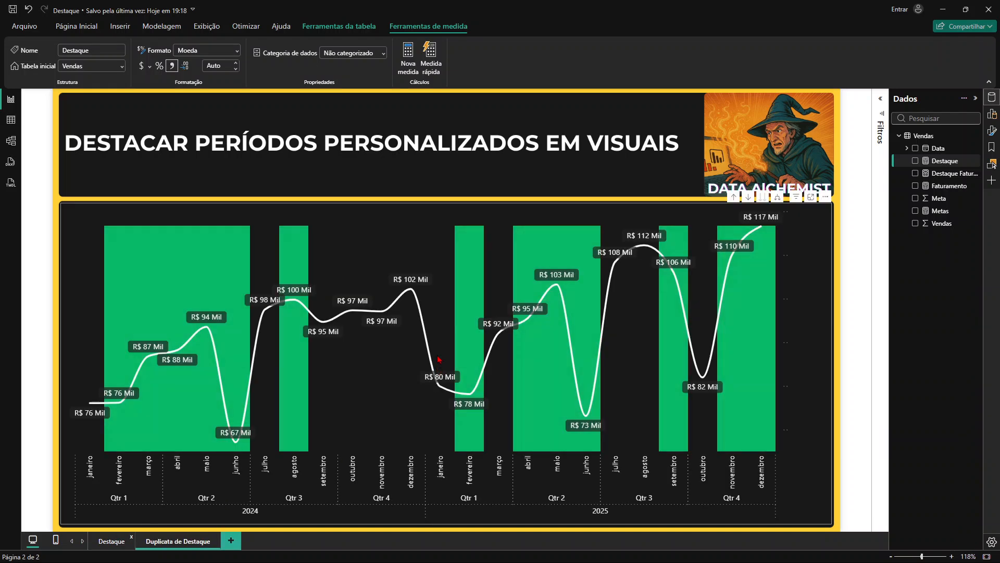
click(396, 249)
key(Delete)
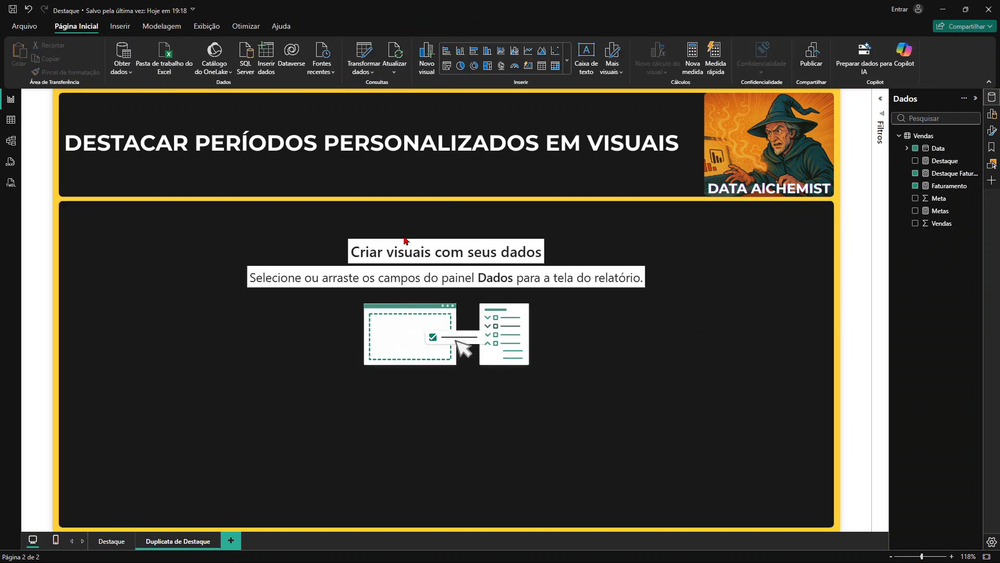
Step: Insert a line and clustered column chart filling the empty area below the title and assign Data to its X axis
click(568, 70)
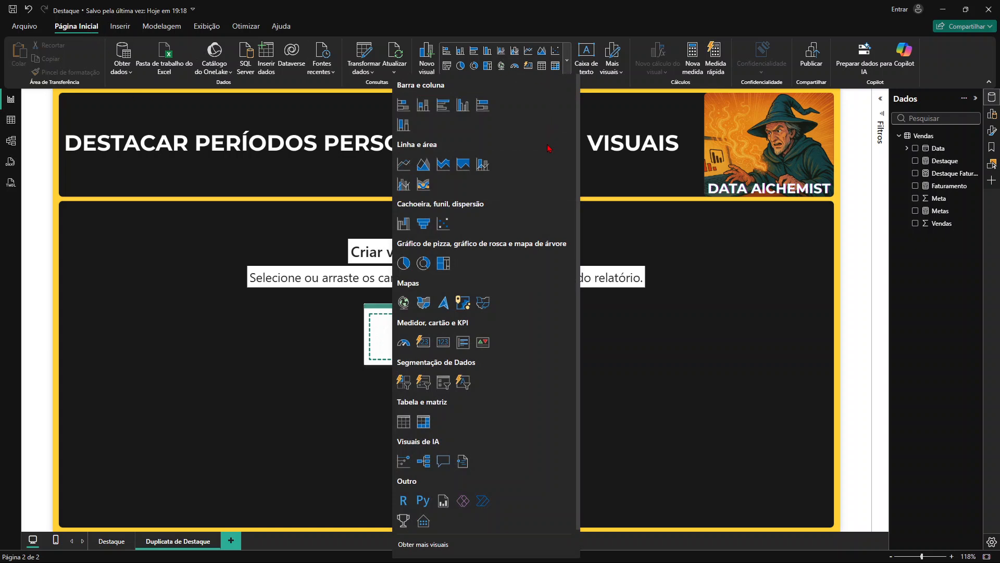
click(404, 184)
drag(72, 179, 123, 250)
drag(238, 378, 835, 529)
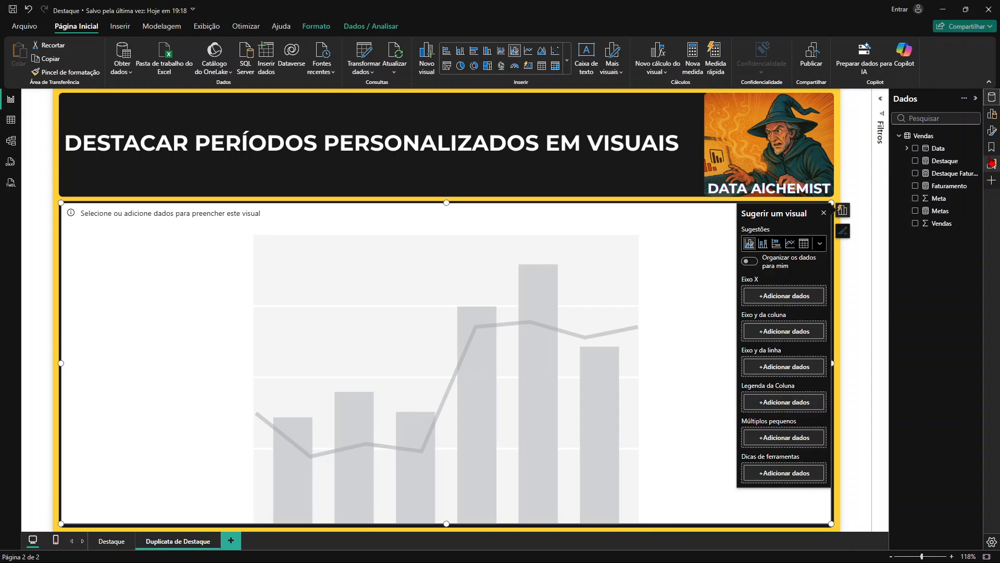
click(993, 116)
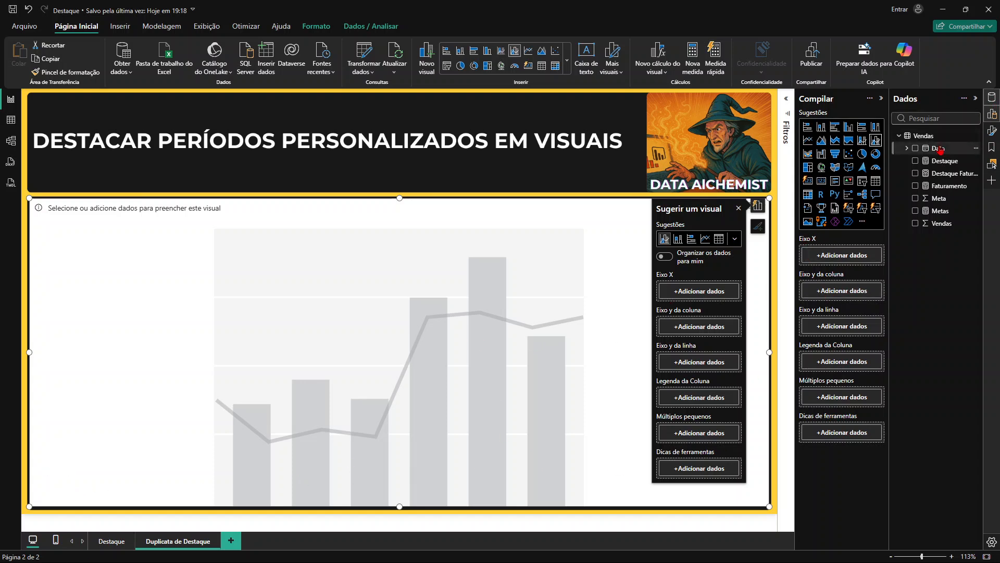
drag(940, 155, 845, 257)
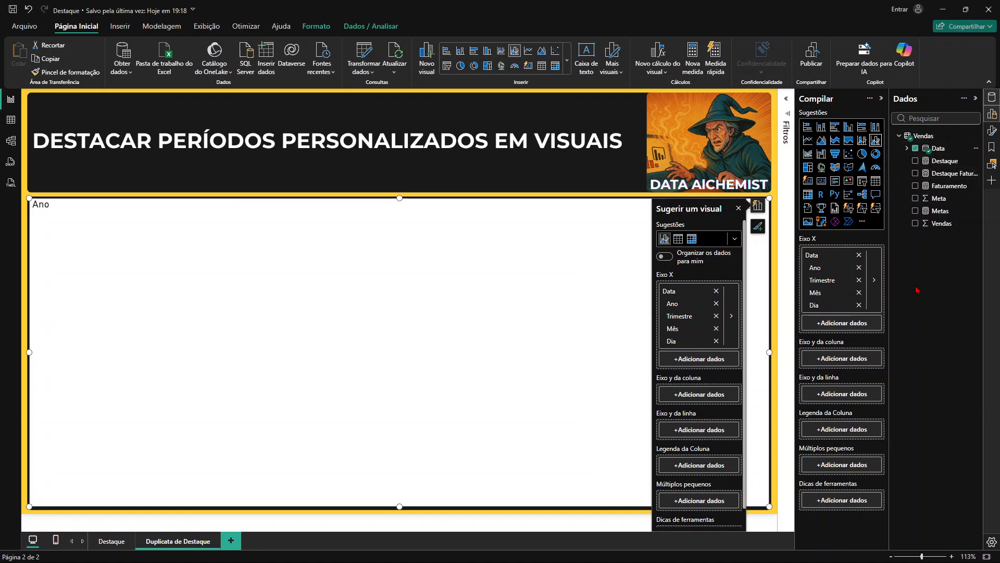
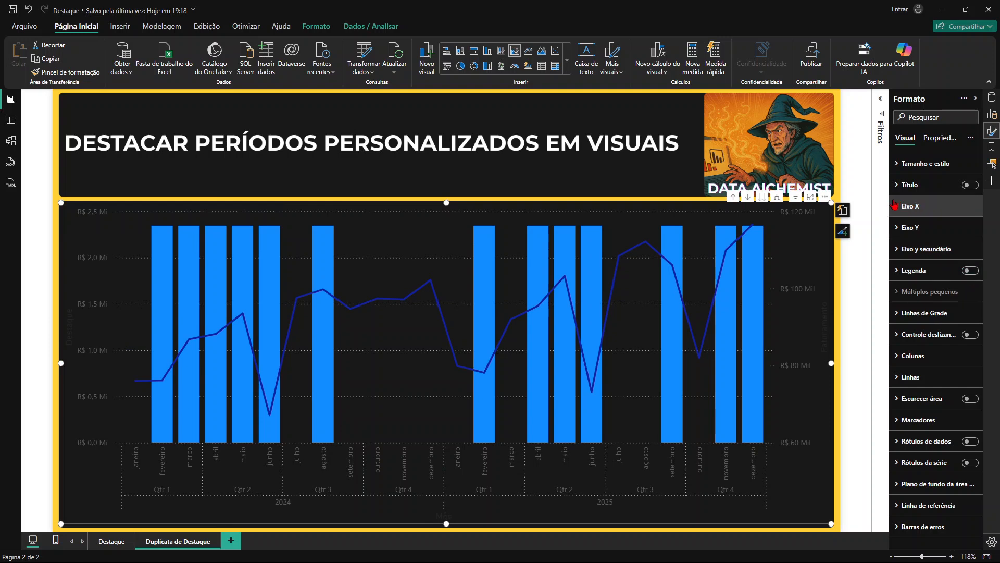
Step: Set the X axis labels to white and turn off the X axis title
click(897, 208)
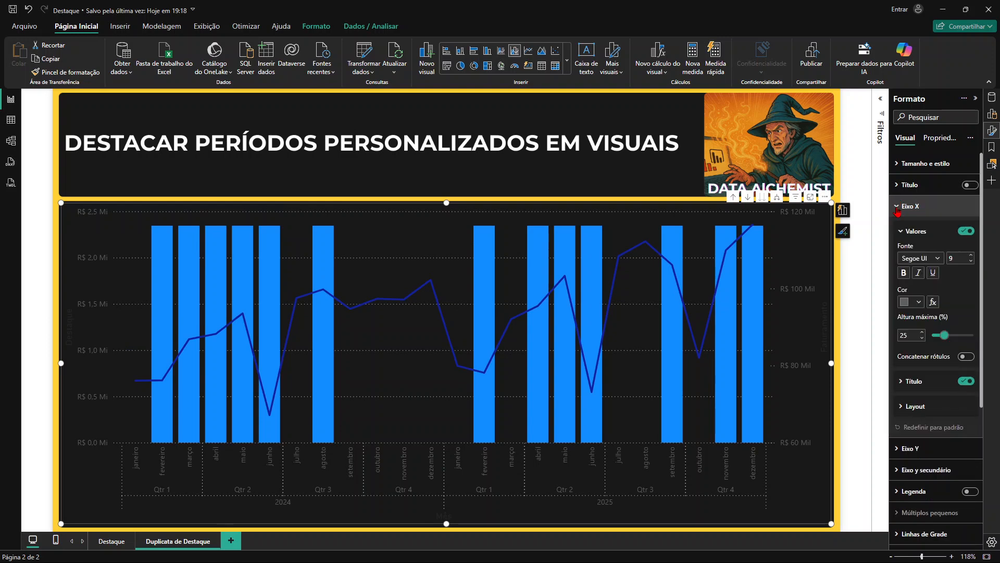
click(920, 302)
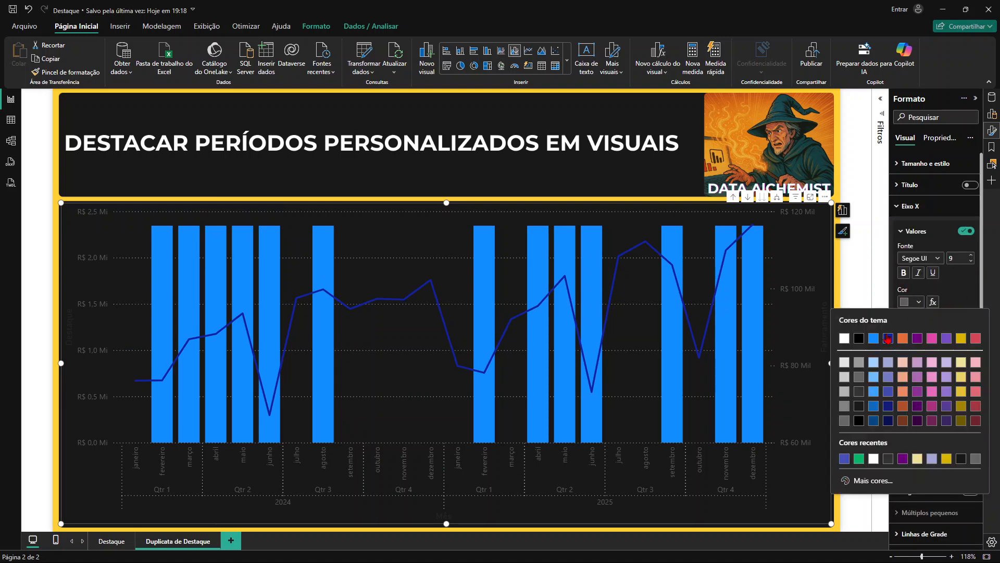
click(845, 340)
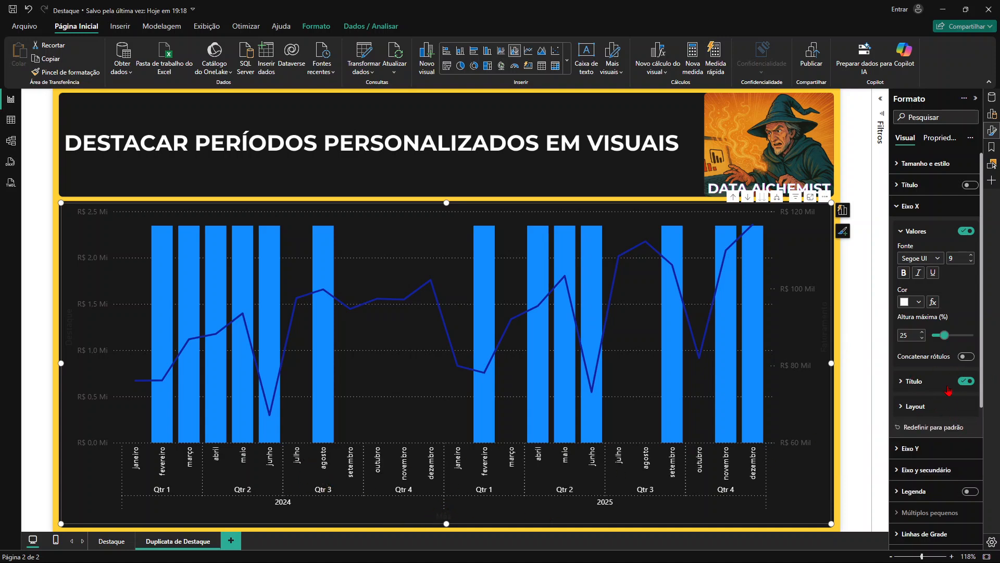
click(966, 381)
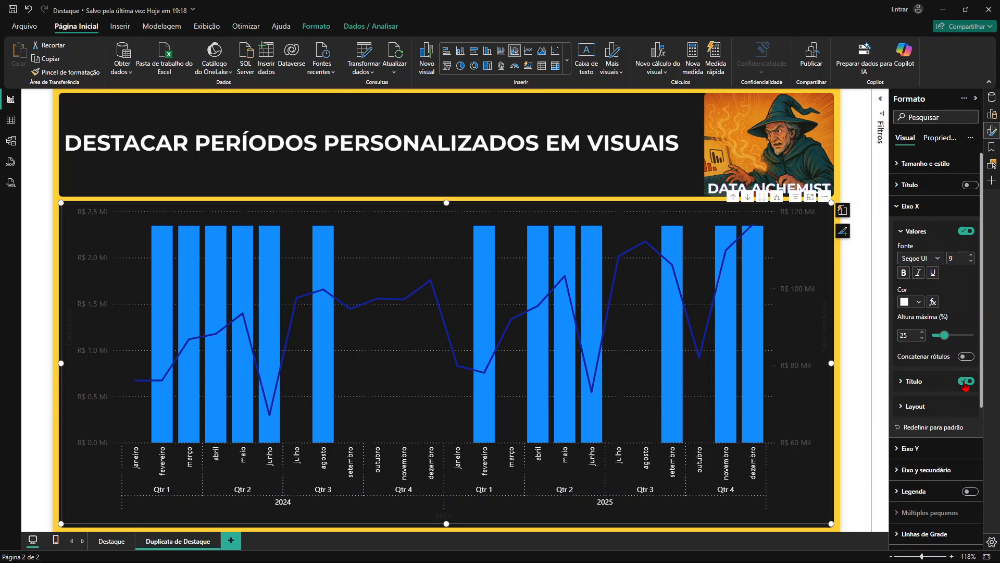
click(938, 208)
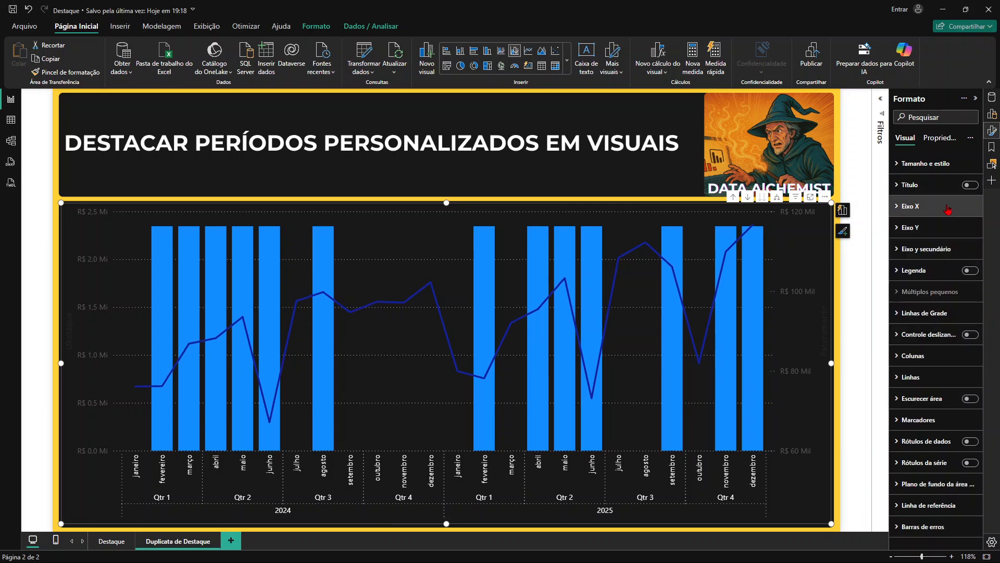
Step: Turn off the values and the title of the chart's primary Y axis
click(945, 227)
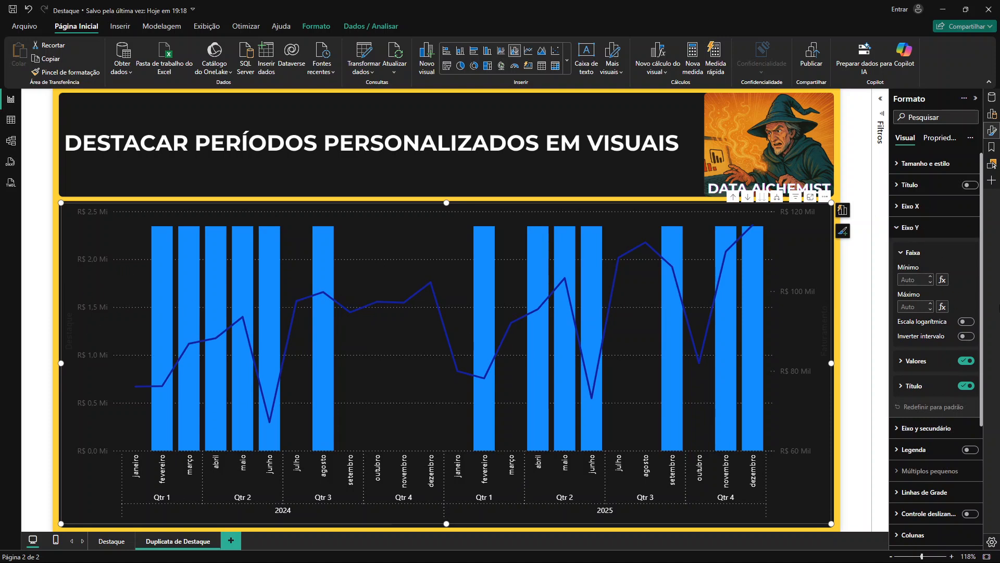
click(967, 359)
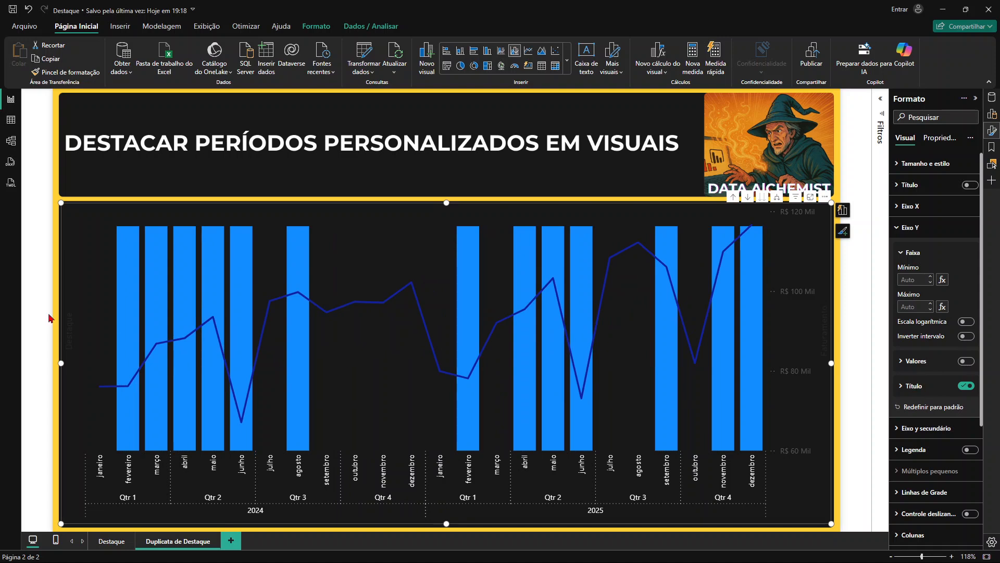
click(970, 387)
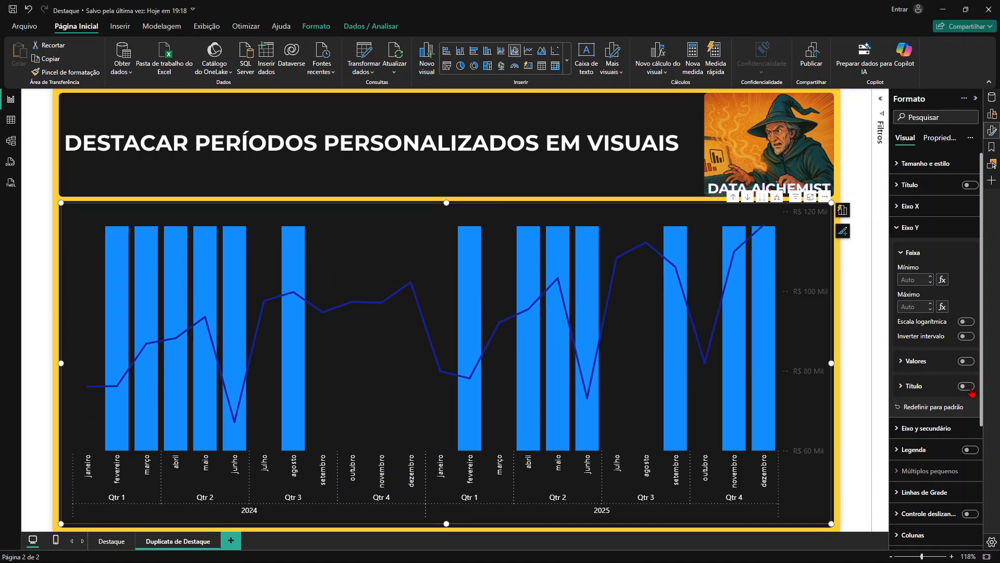
click(900, 230)
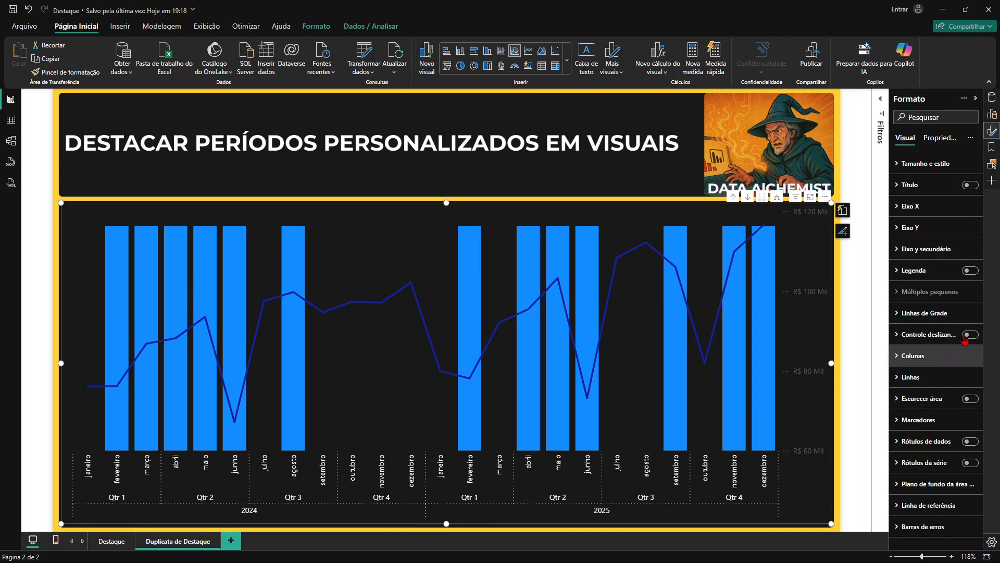
Step: Set the space between categories of the chart's columns to 0
click(907, 362)
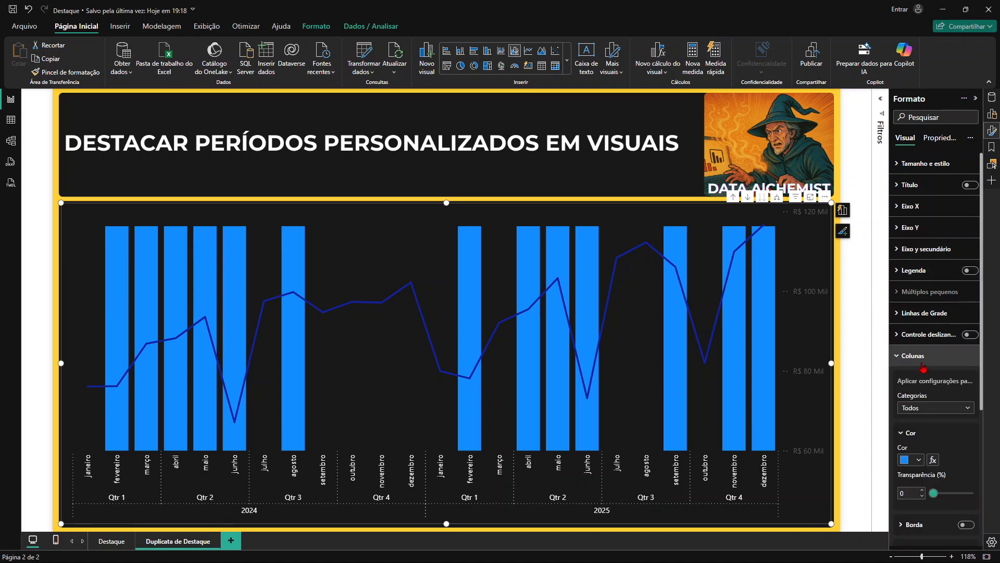
scroll(922, 383, down, 3)
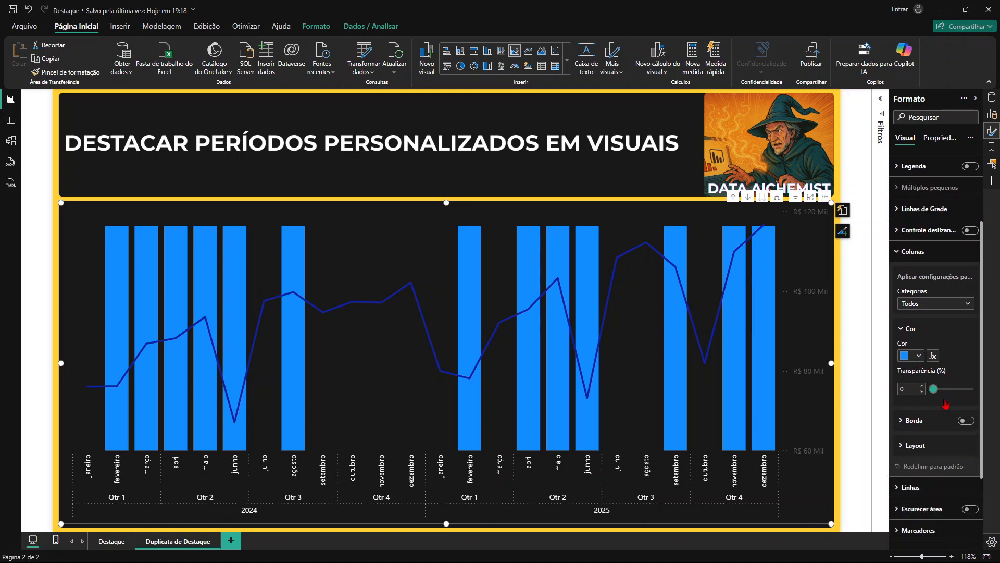
click(901, 449)
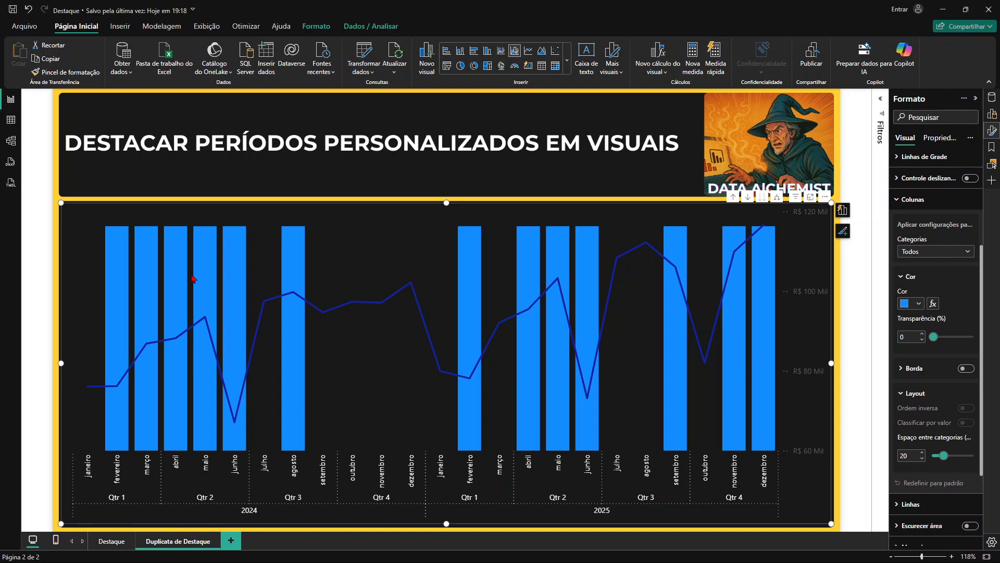
mouse_move(185, 280)
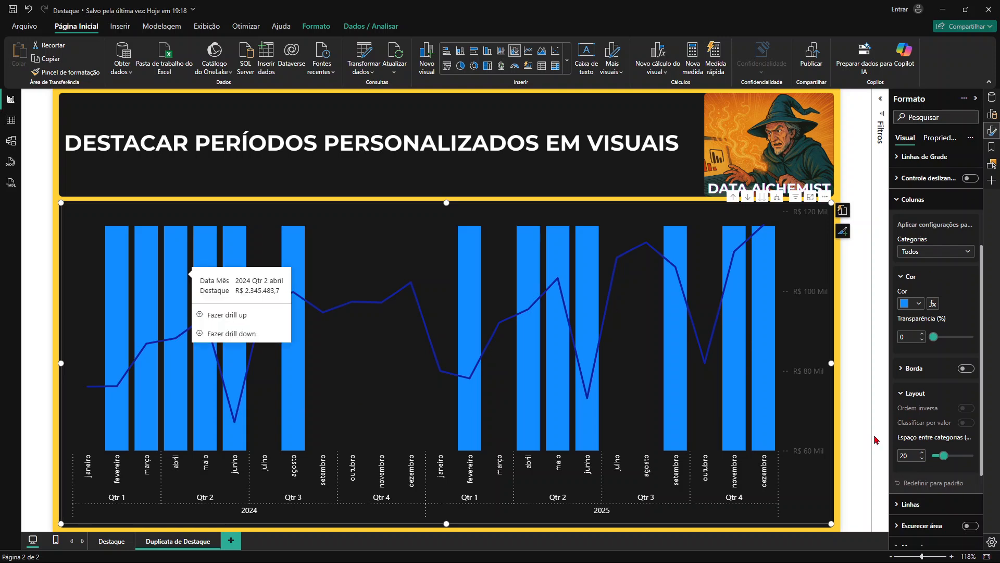
drag(943, 458, 925, 463)
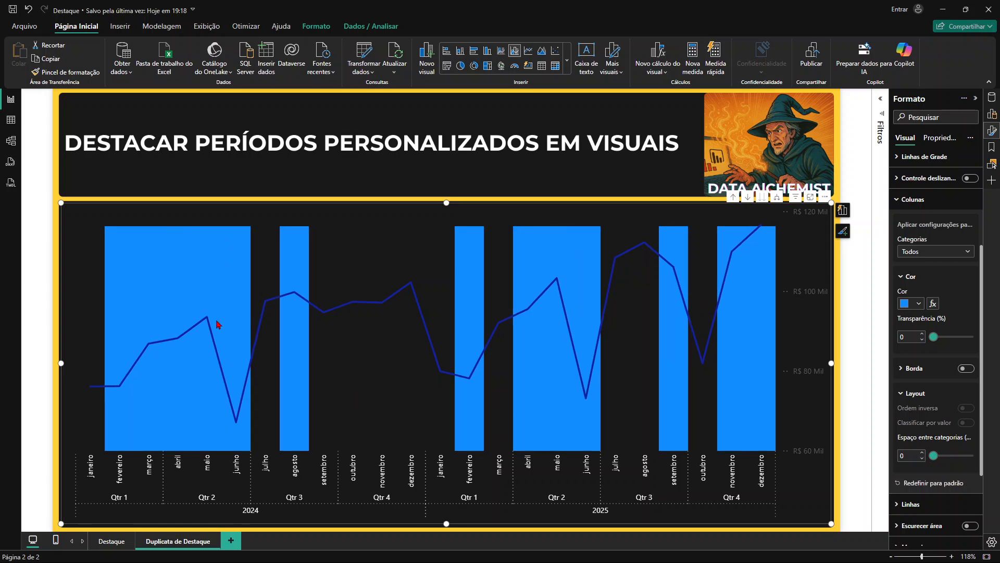
Step: Check the original chart on the Destaque page, then return to the duplicate page and select its chart
click(112, 542)
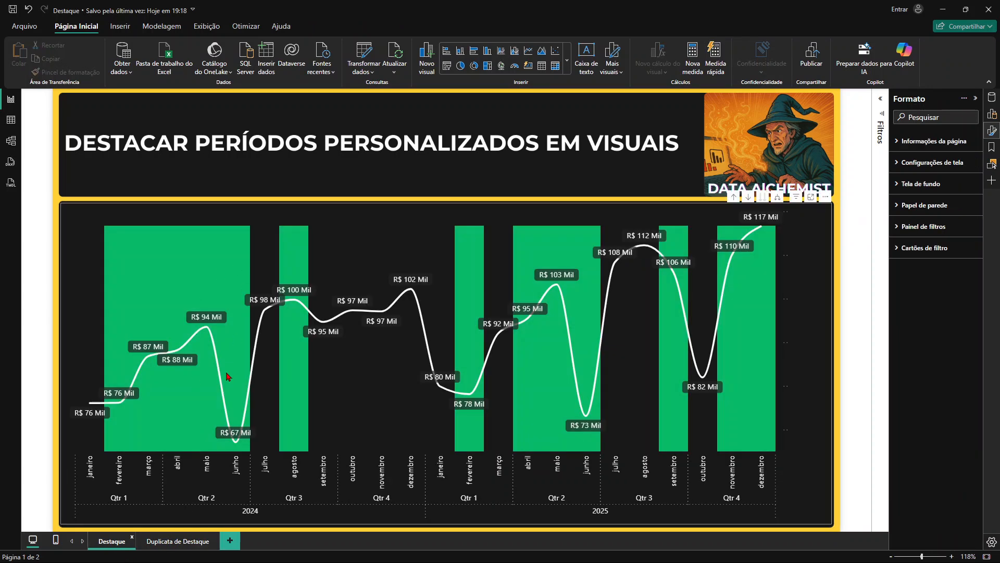
click(177, 543)
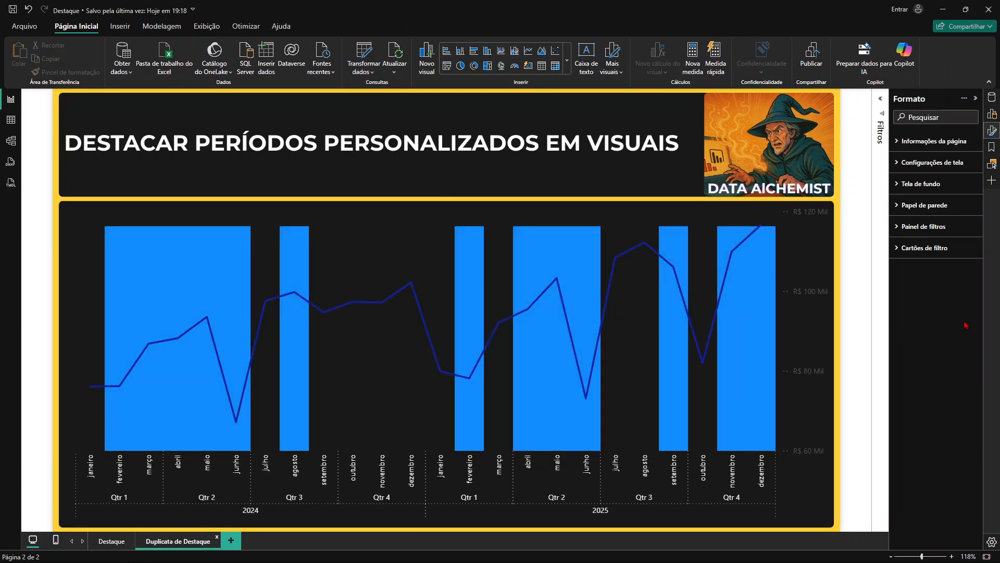
click(392, 232)
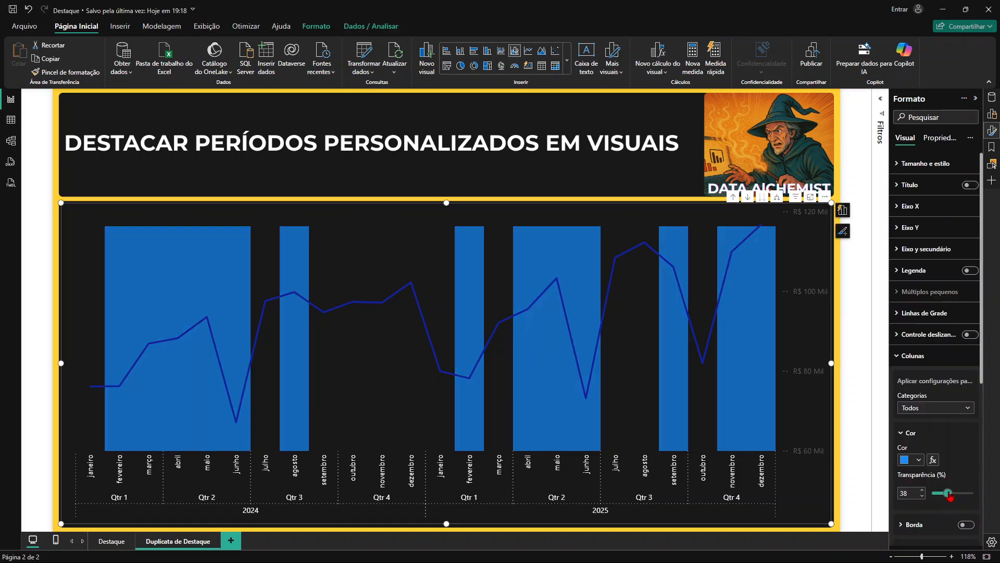
Step: Try out the columns' transparency and category spacing, returning both to 0
drag(948, 494, 933, 493)
scroll(946, 423, down, 1)
scroll(932, 428, down, 1)
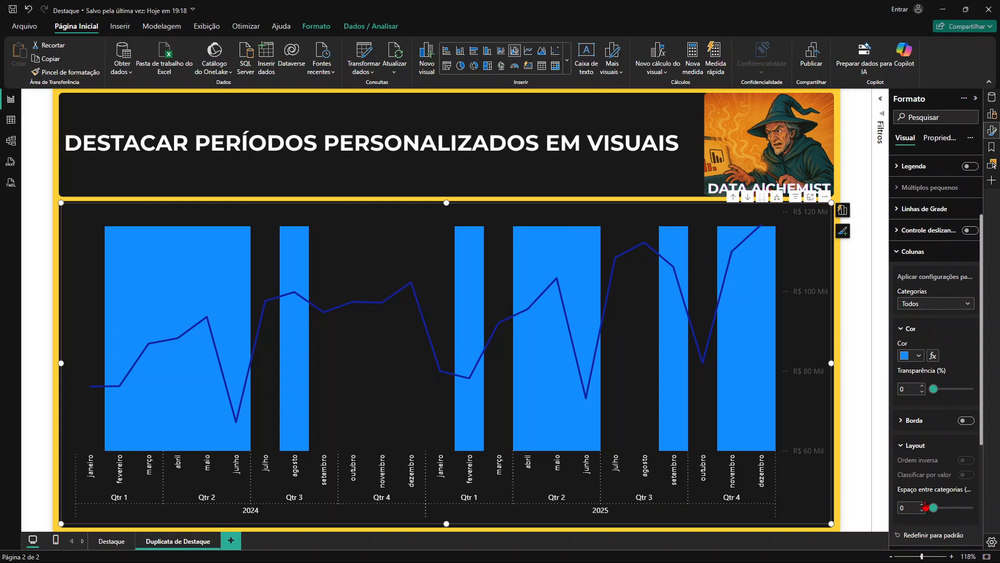
scroll(925, 507, down, 3)
drag(933, 403, 883, 406)
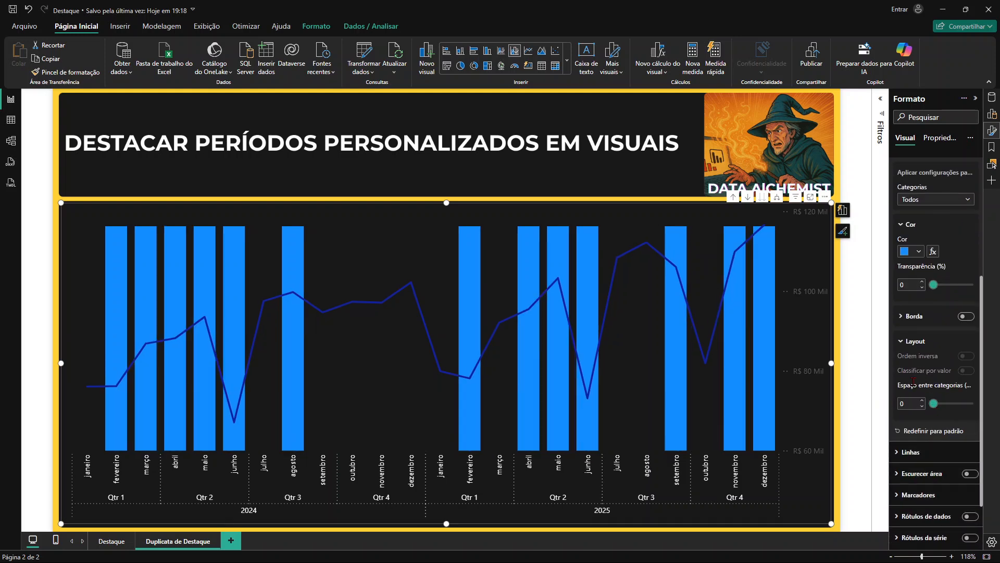
Step: Set the colour of the chart's columns to green and their transparency to 80%
scroll(919, 375, up, 1)
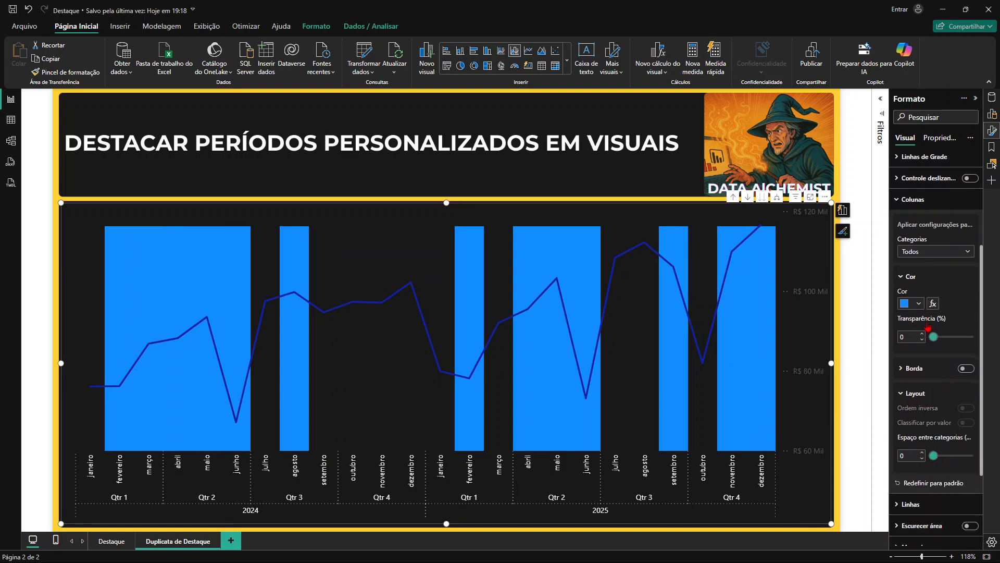
click(918, 304)
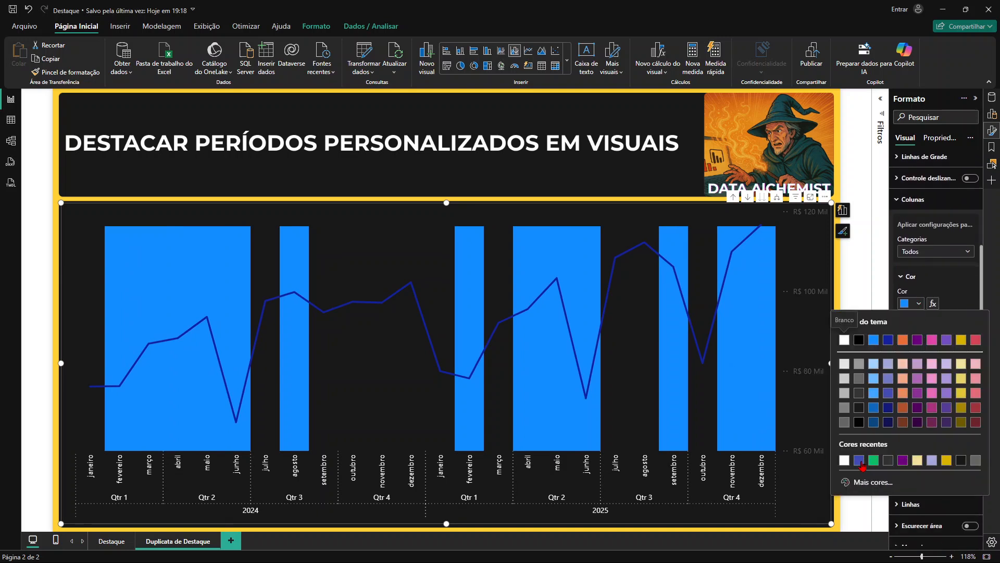
click(874, 460)
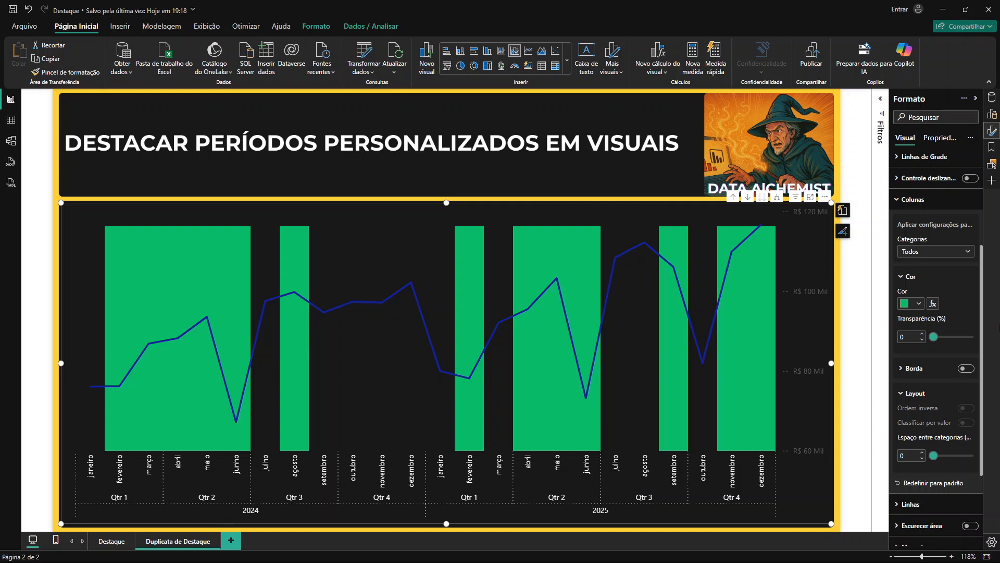
drag(935, 338, 966, 346)
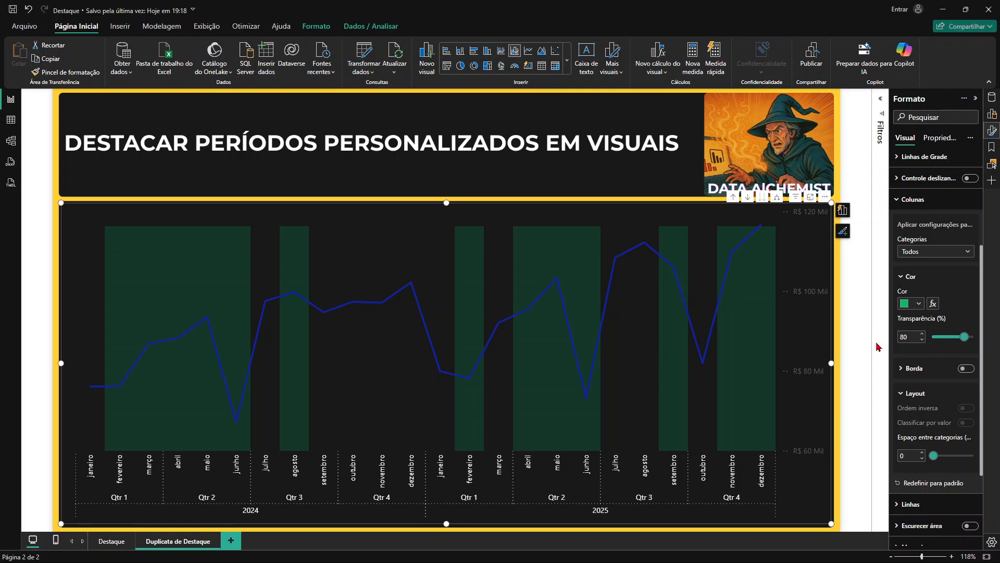
click(896, 204)
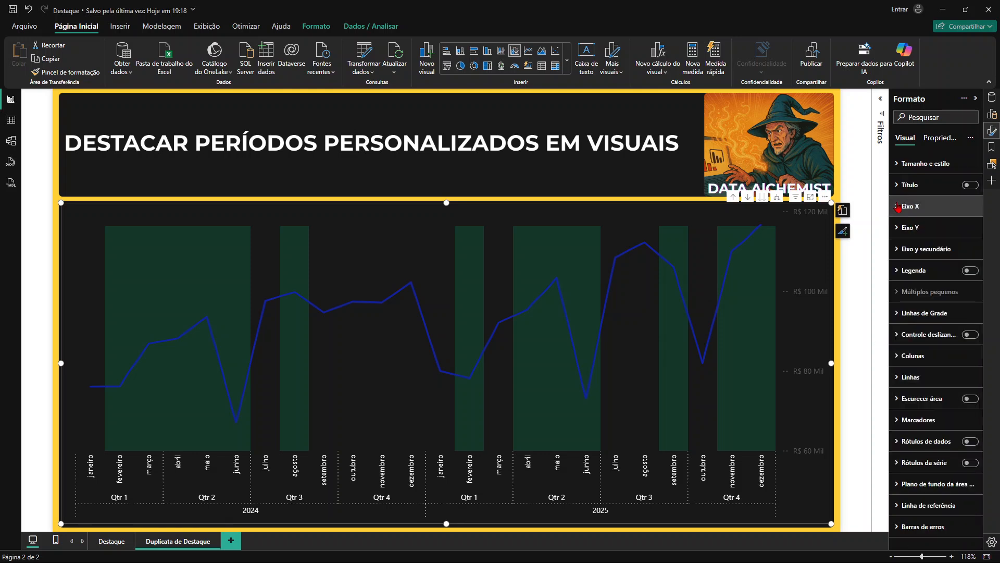
Step: Set the colour of the chart's line to white for all series
click(900, 379)
scroll(901, 380, down, 1)
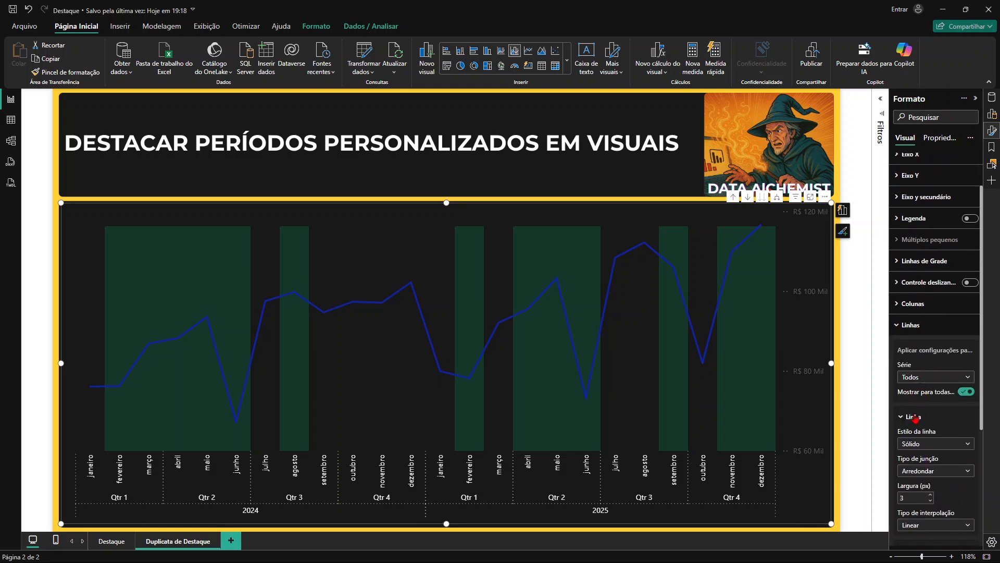
scroll(916, 418, down, 4)
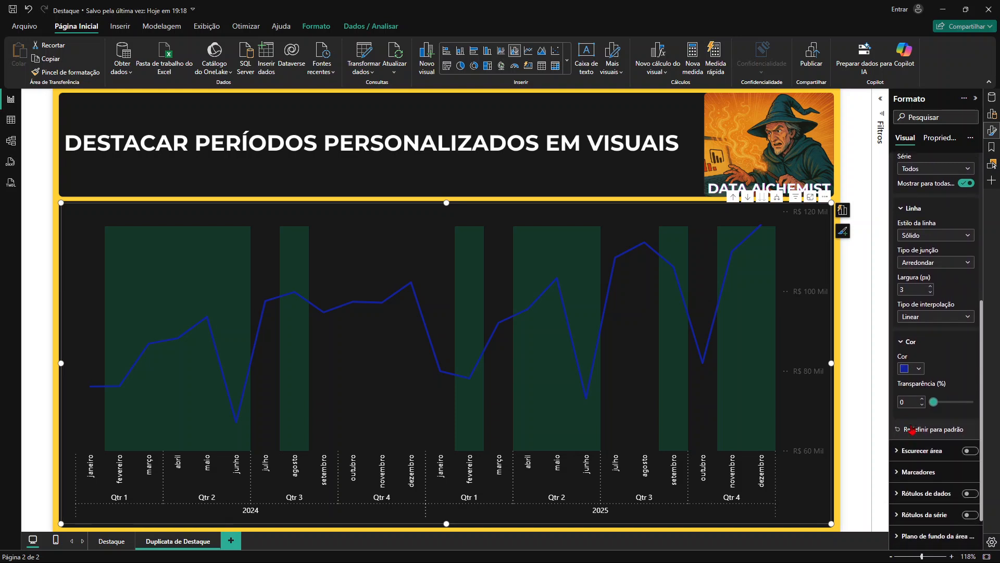
click(917, 370)
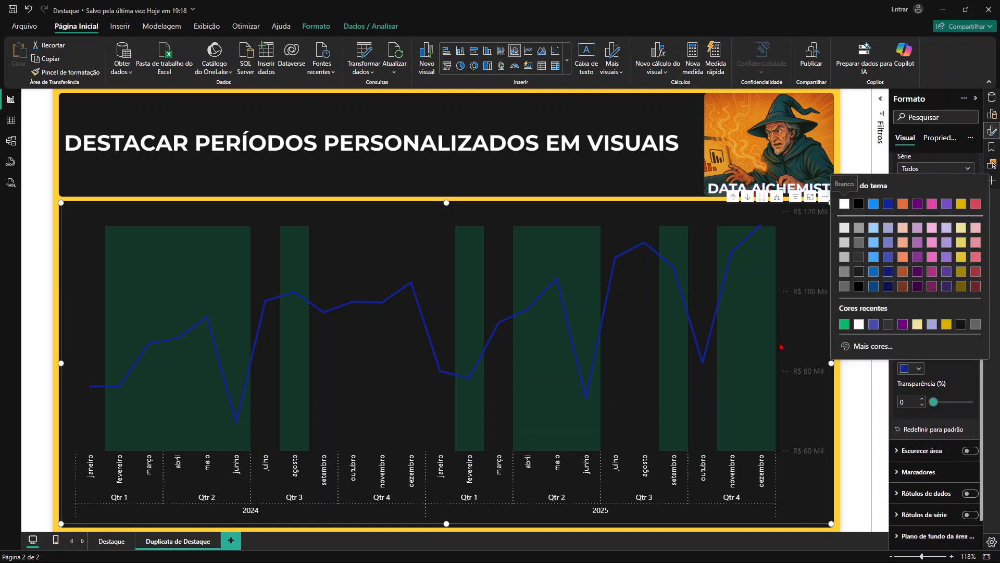
click(859, 324)
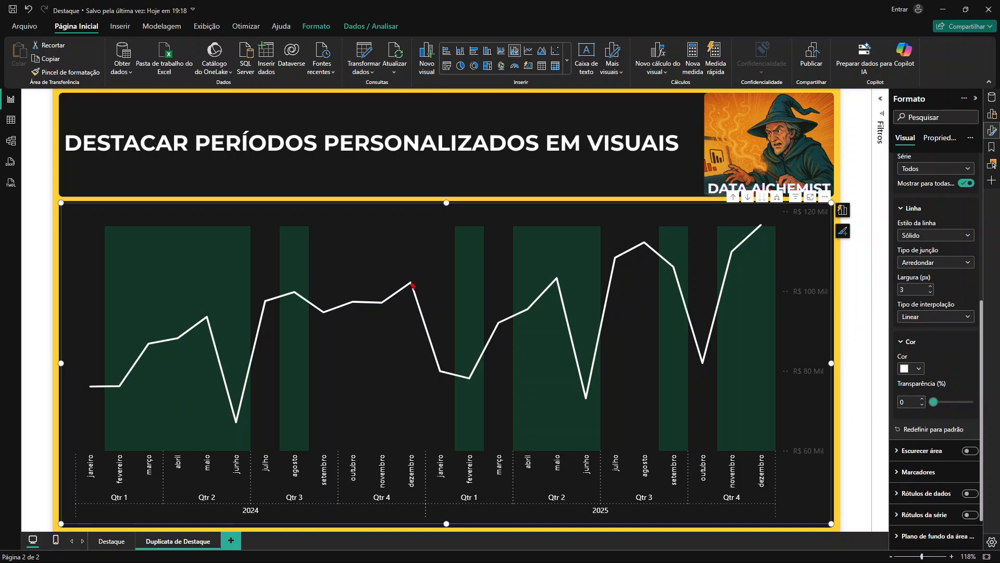
Step: Try the Suave interpolation type on the chart's line, then set it to Etapa
click(950, 316)
click(926, 348)
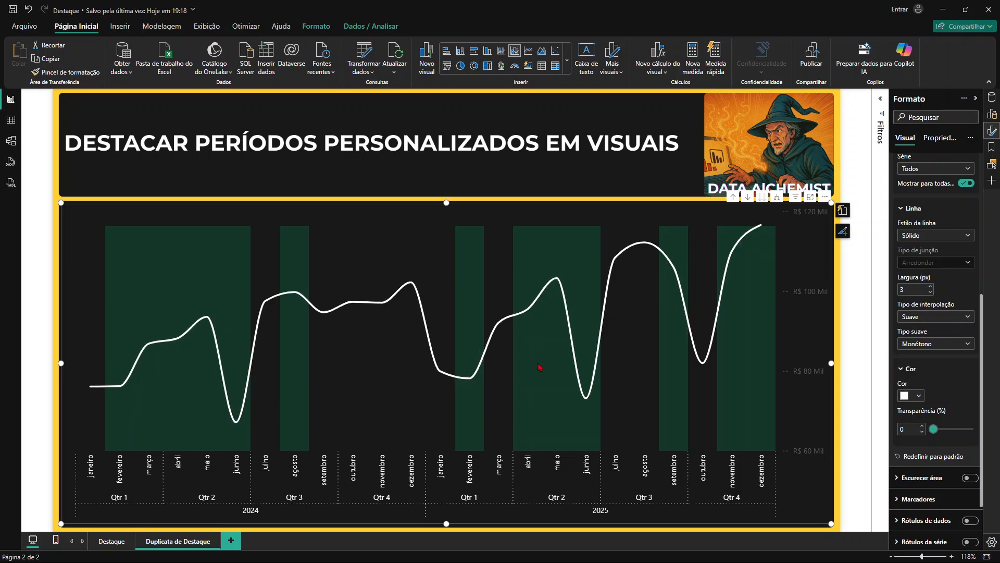
click(946, 317)
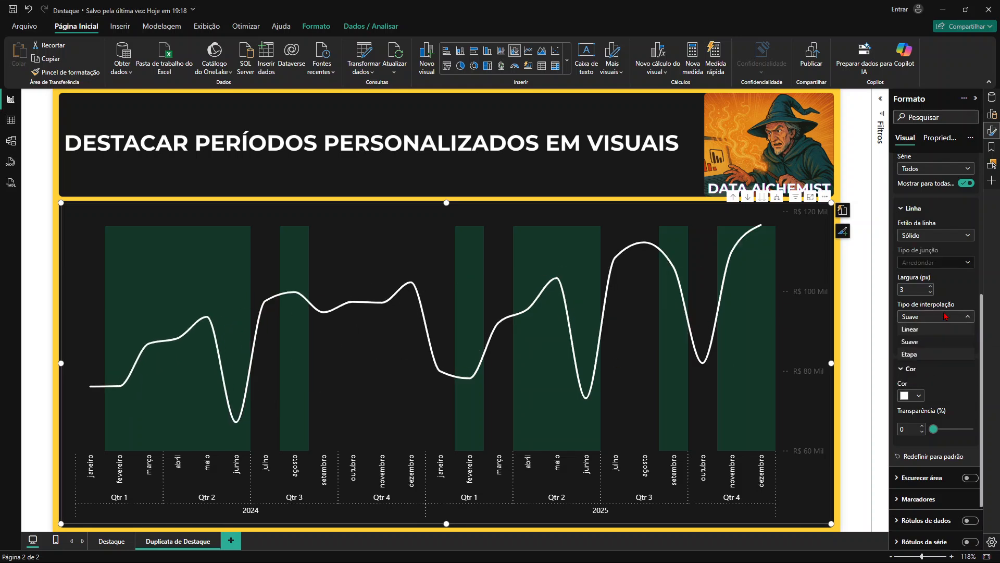
click(926, 355)
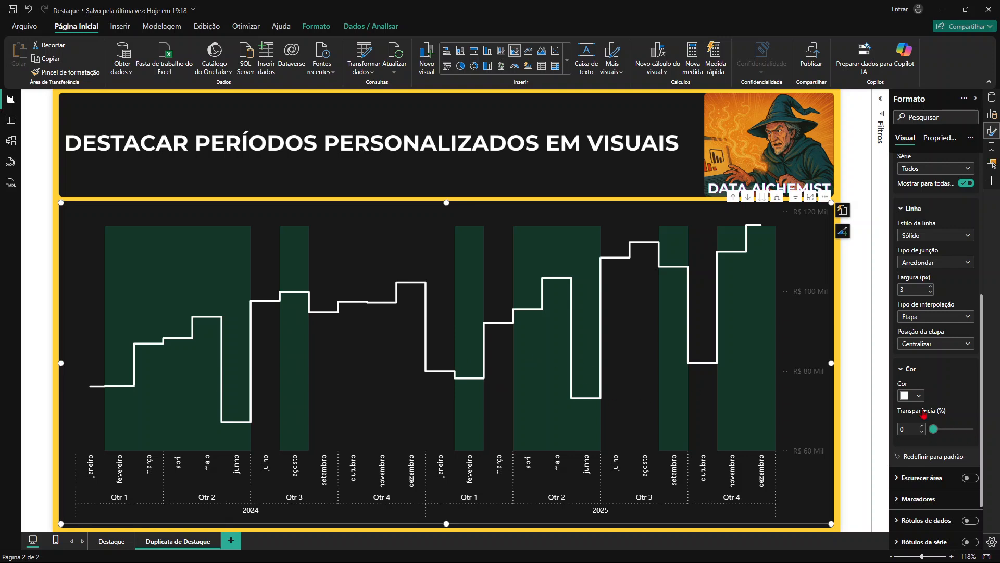
click(901, 215)
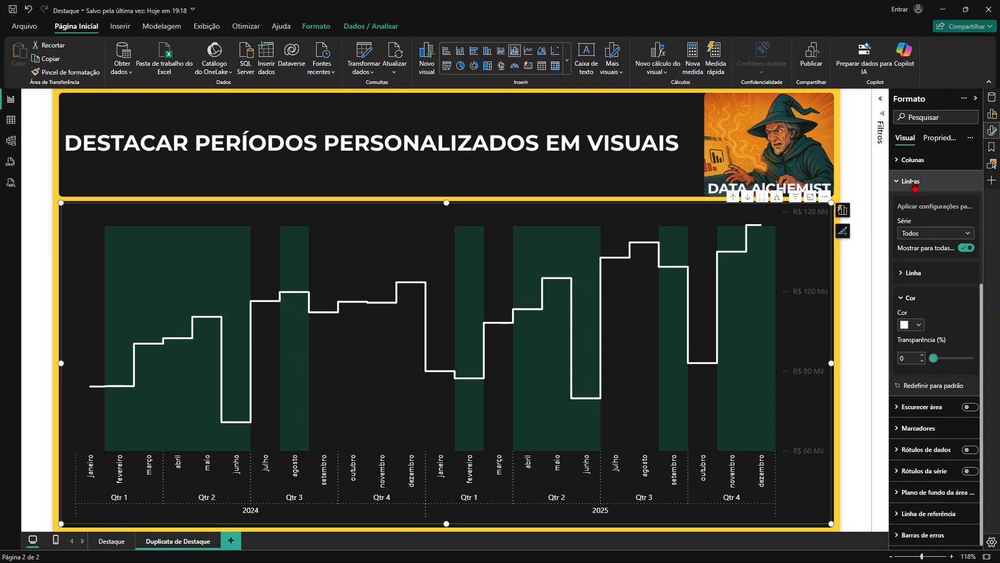
click(907, 182)
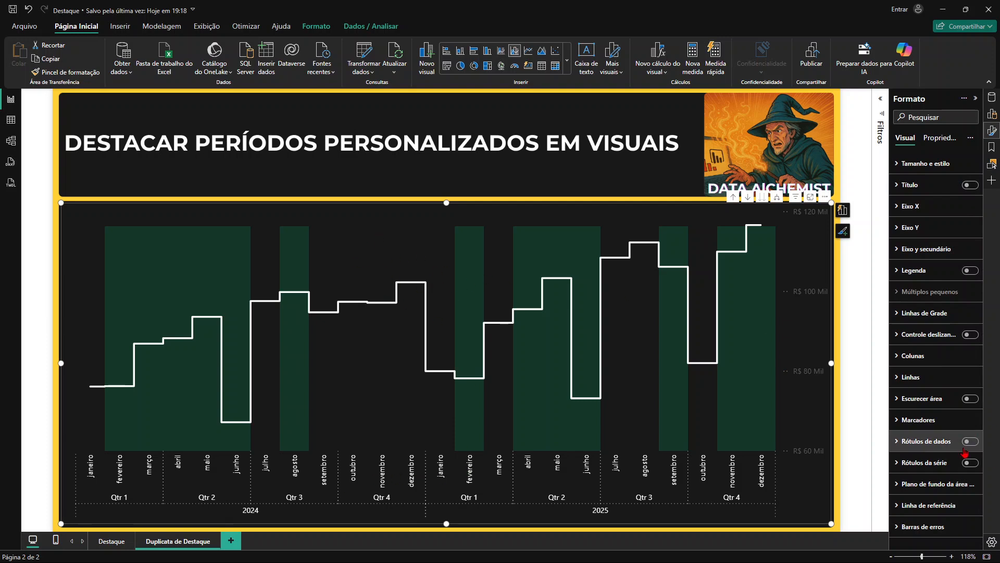
Step: Turn on the chart's data labels and hide them for the Destaque series
click(970, 444)
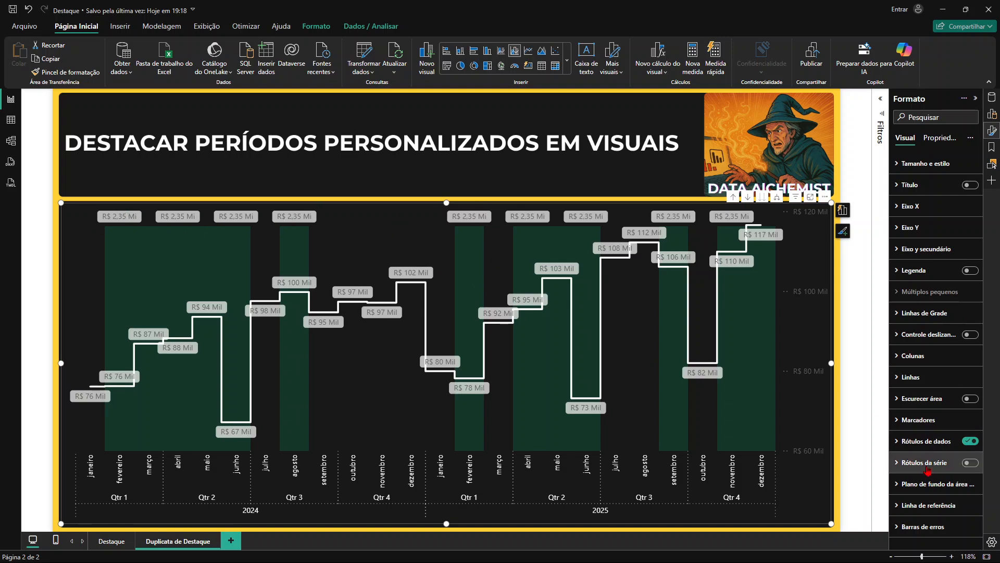
click(900, 447)
scroll(937, 400, down, 2)
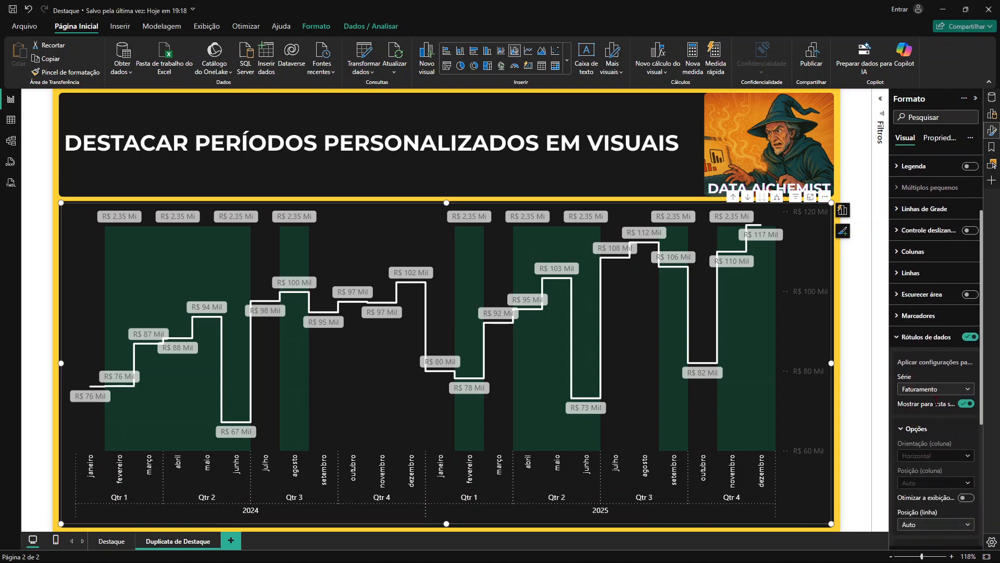
click(969, 391)
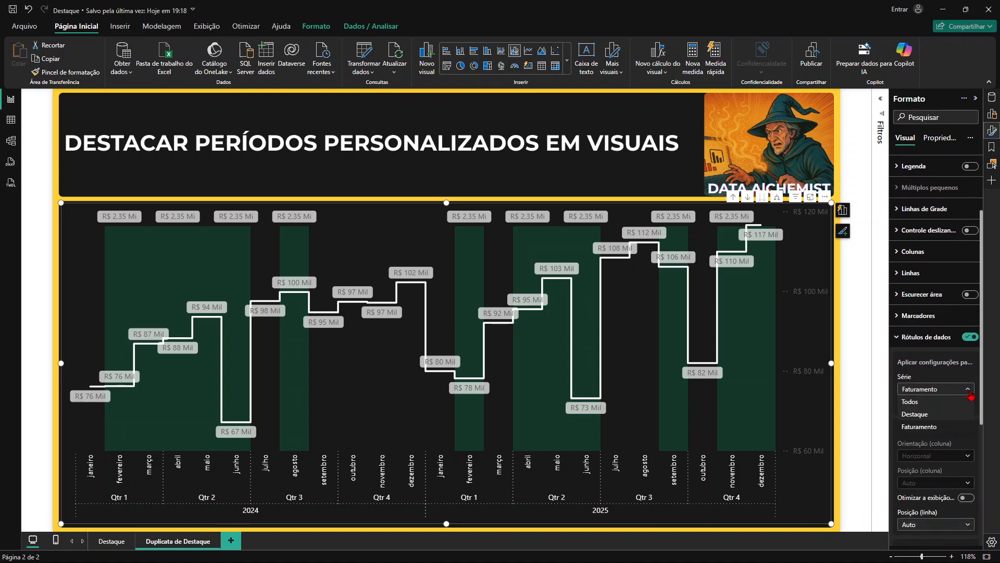
click(921, 415)
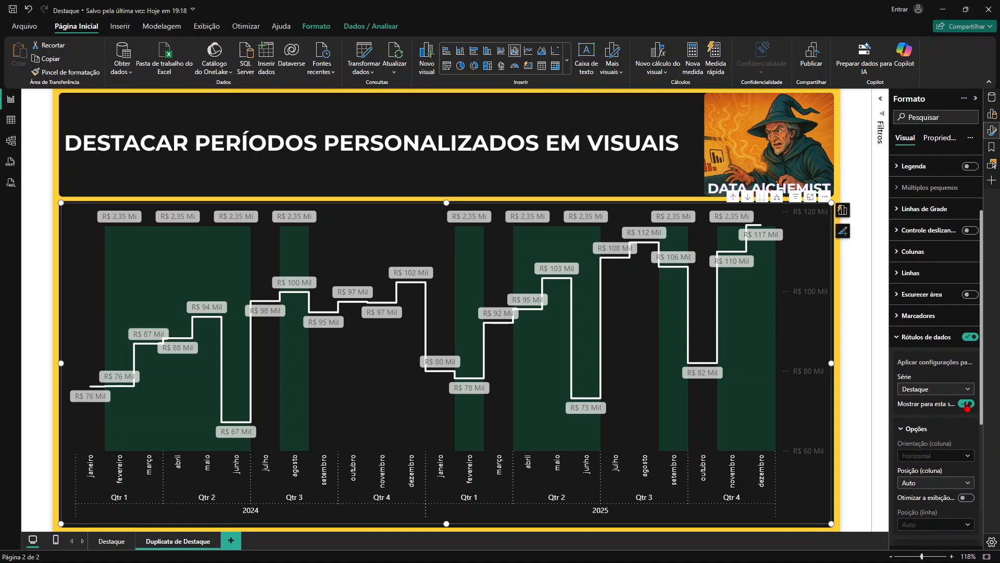
click(967, 404)
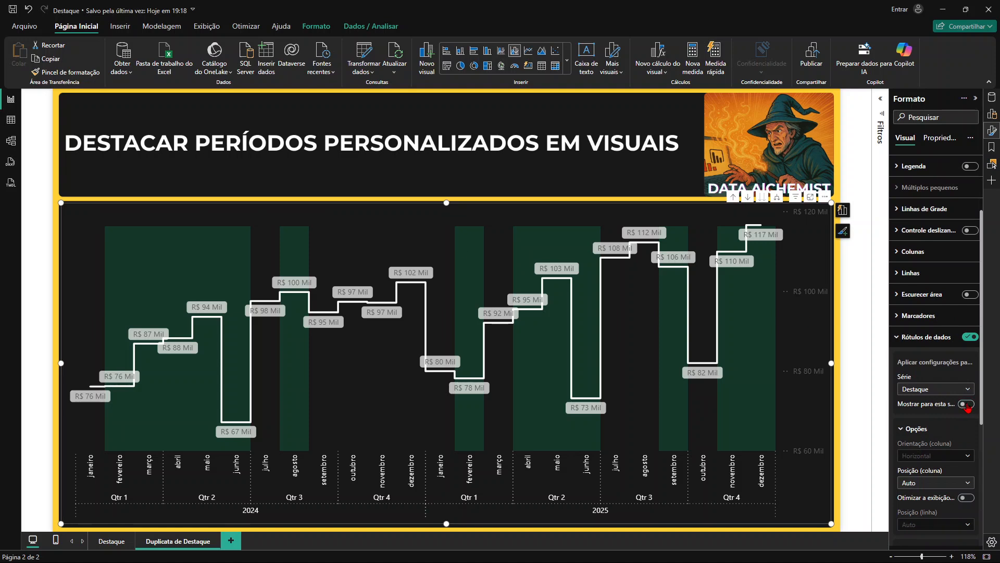
click(895, 338)
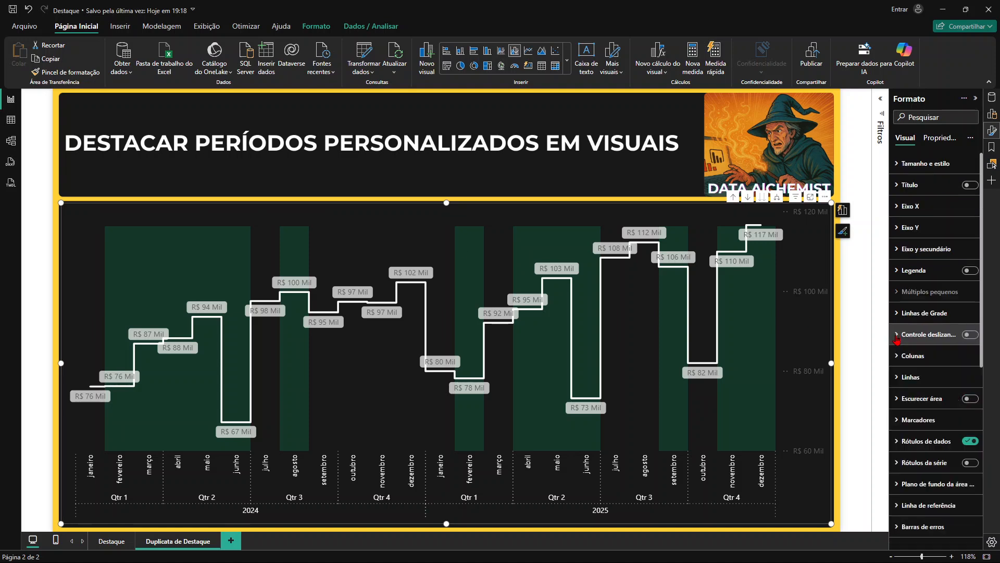
Step: Choose the Faturamento series for the data label settings and toggle its label background to the dark fill
click(897, 443)
scroll(933, 417, down, 2)
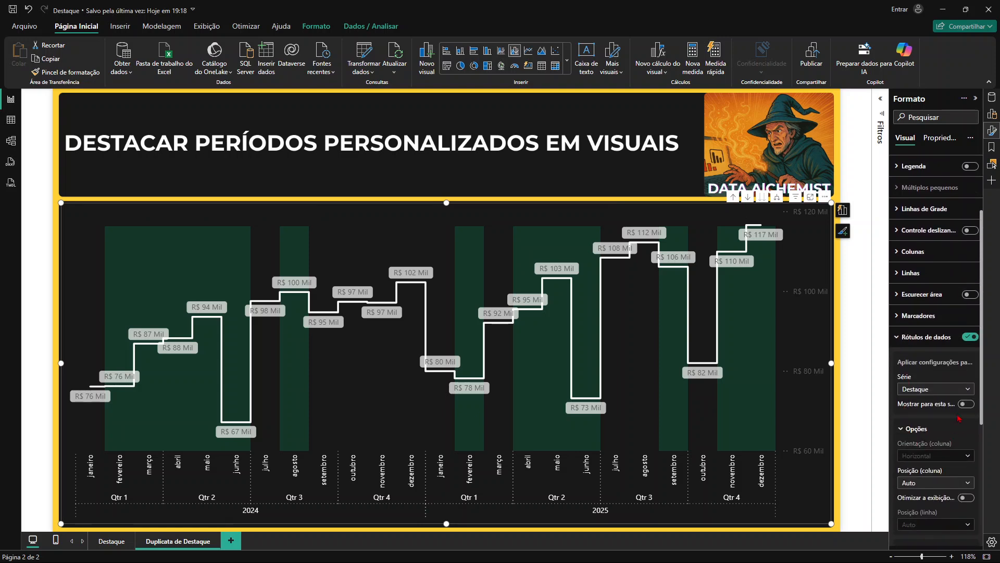
click(968, 389)
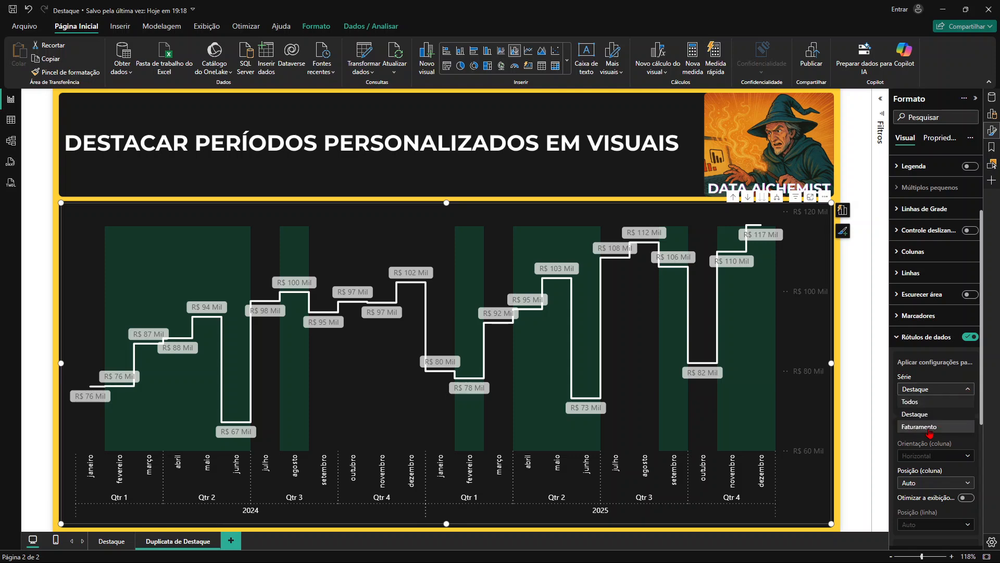
click(934, 430)
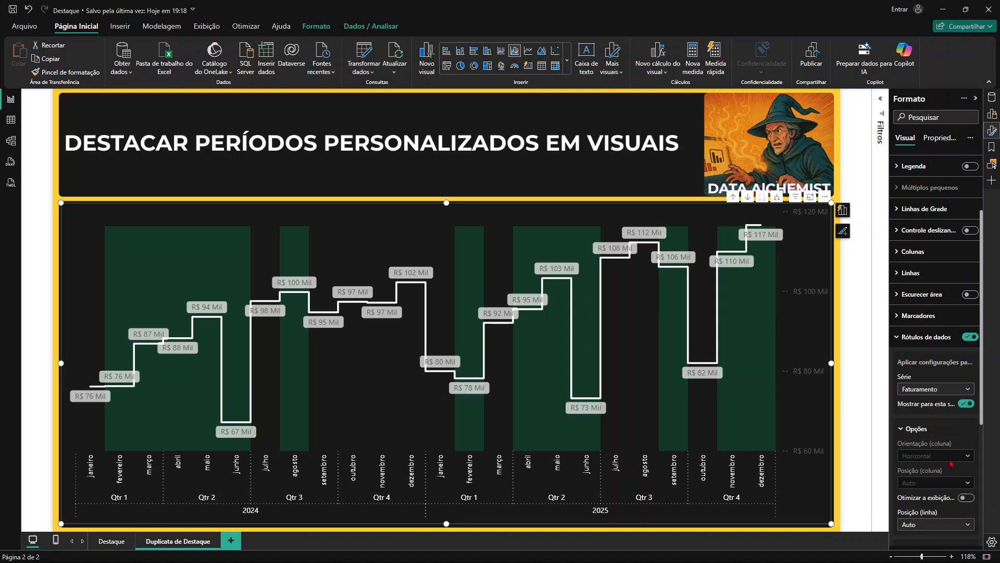
scroll(951, 464, down, 1)
scroll(936, 536, down, 1)
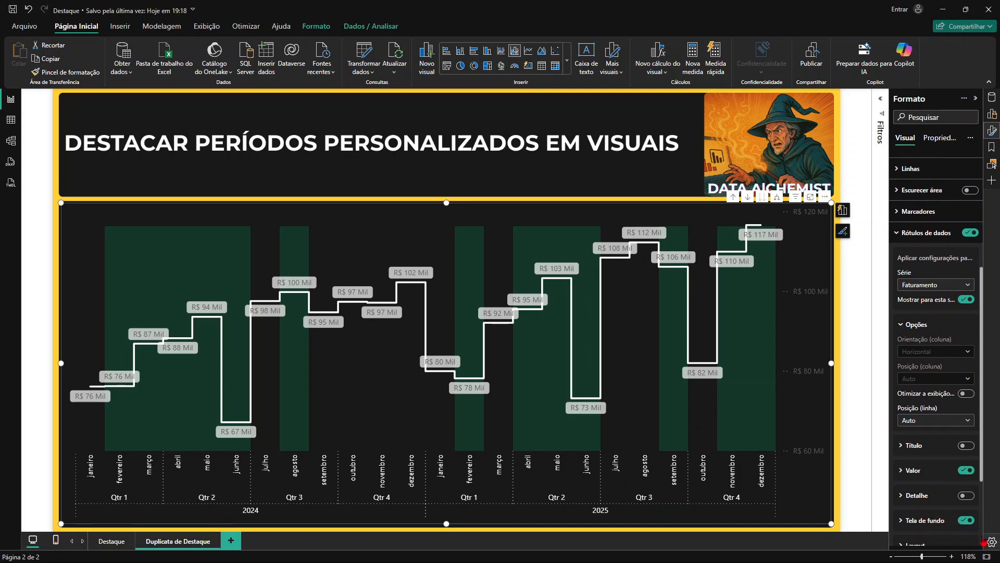
click(967, 521)
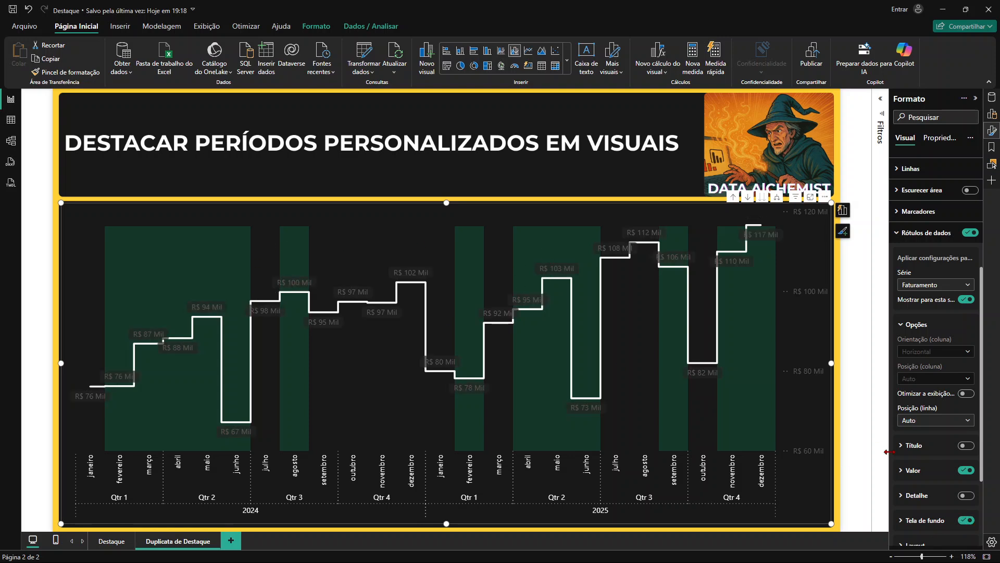
Step: Set the value colour of the Faturamento data labels to white
click(902, 471)
scroll(907, 479, down, 2)
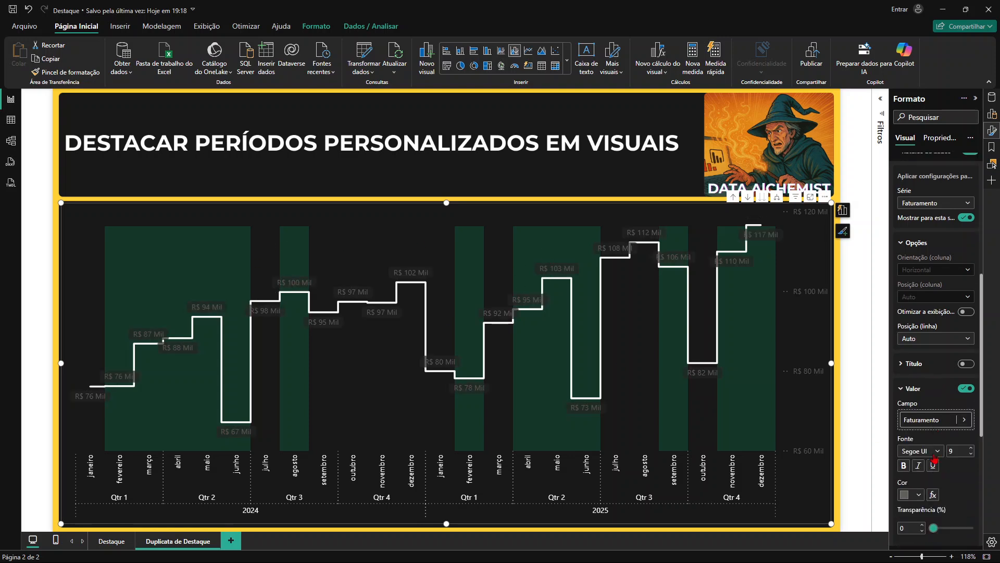
click(910, 473)
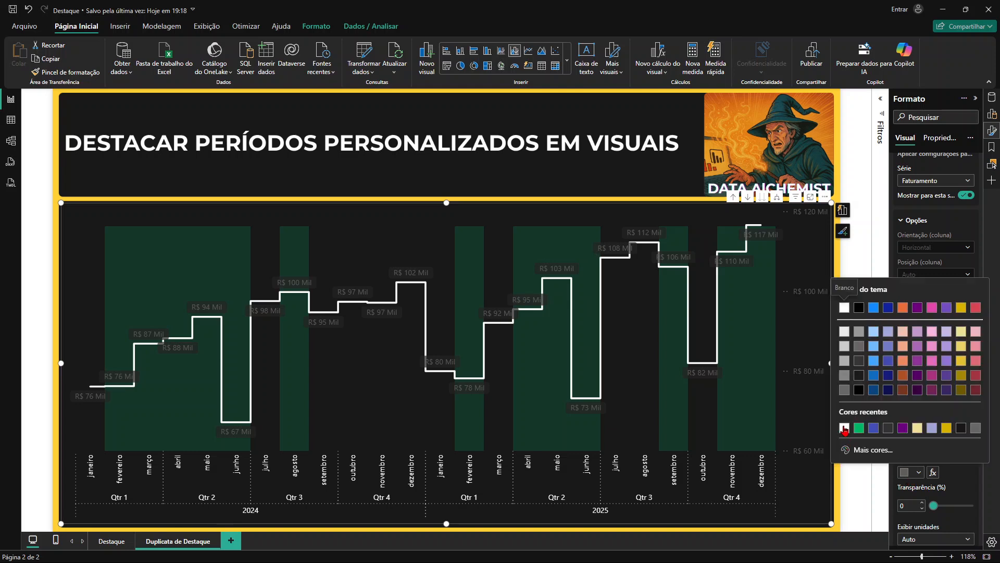
click(845, 432)
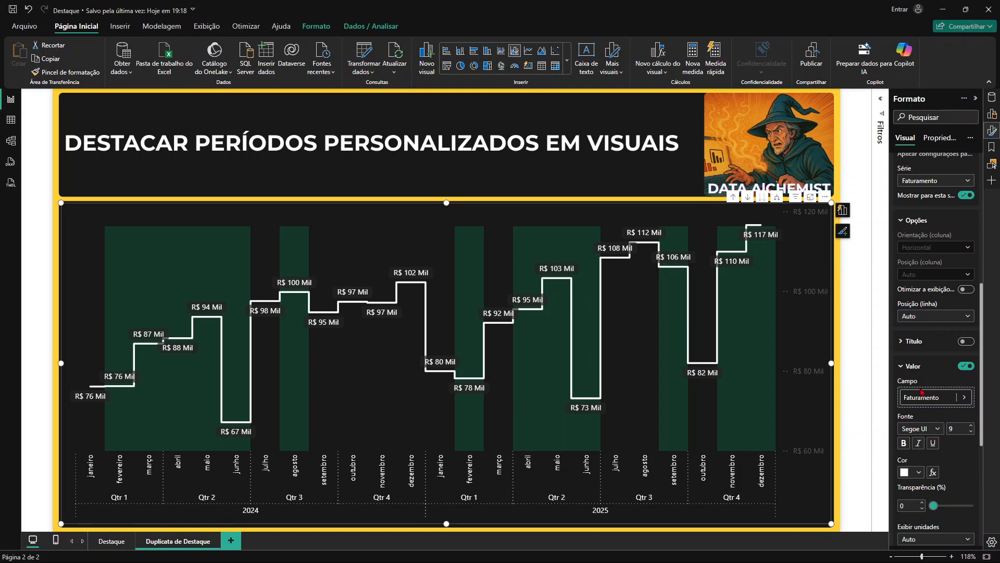
click(900, 366)
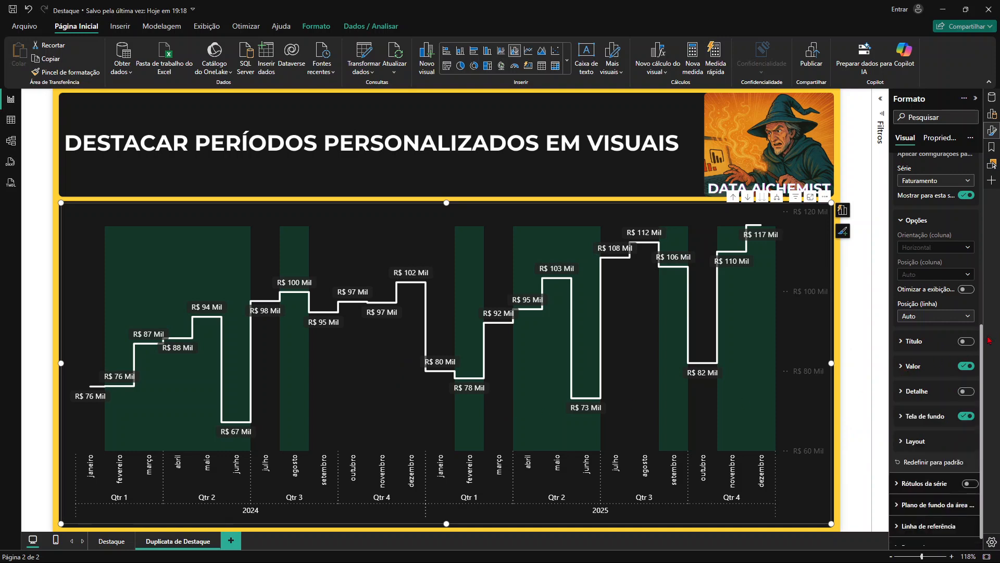
scroll(911, 302, up, 1)
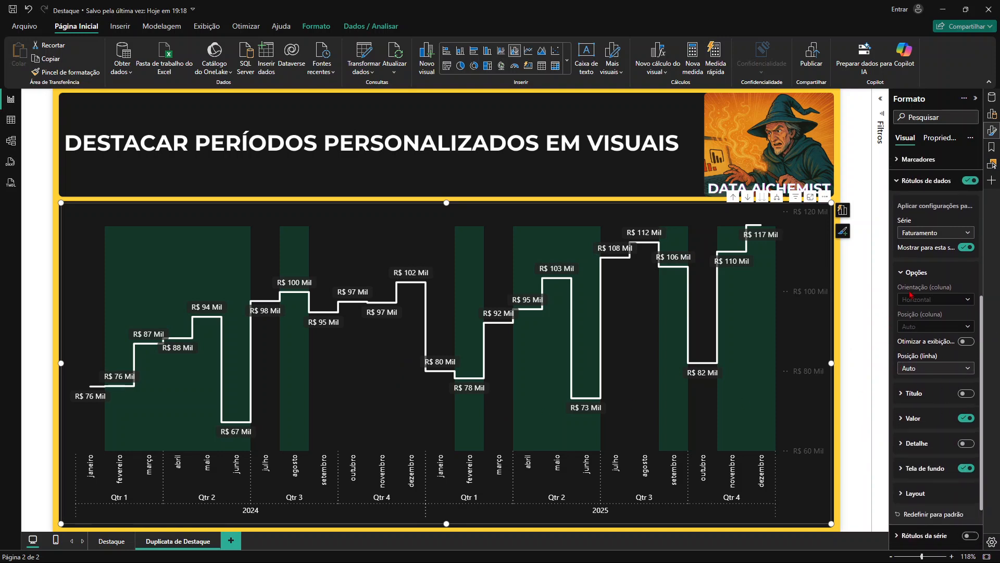
click(898, 181)
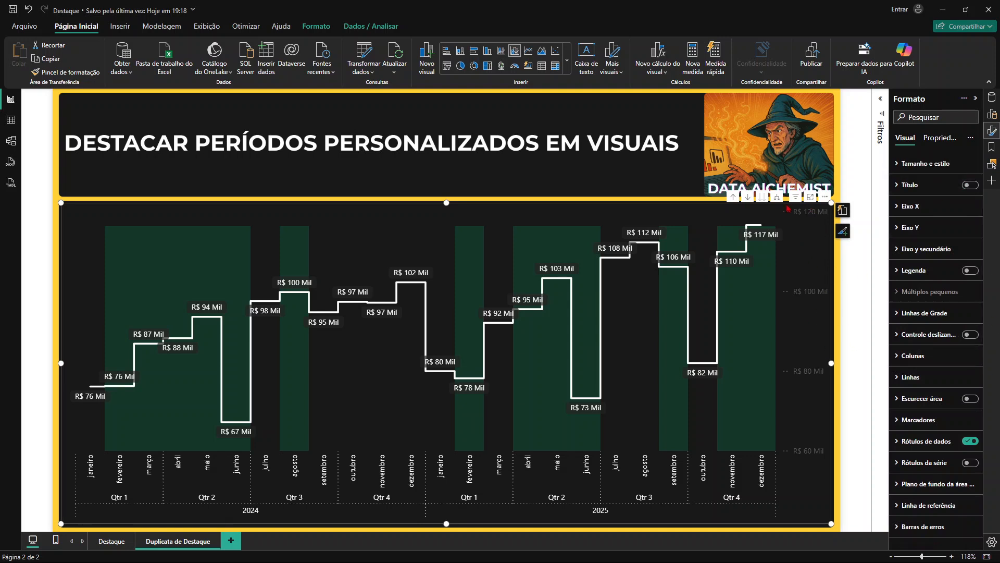
Step: Turn on the chart's secondary Y axis values and set their colour to white
click(897, 252)
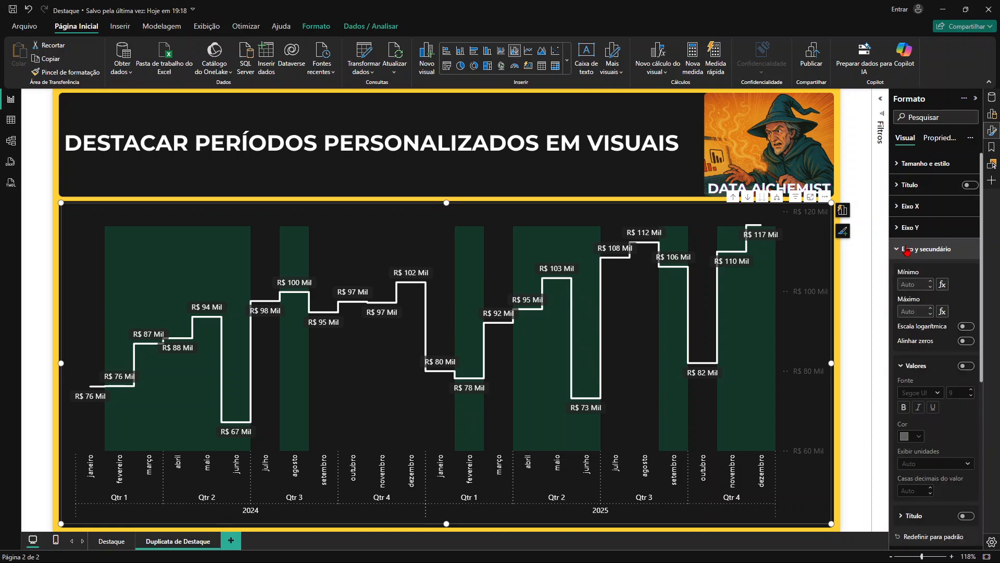
scroll(929, 270, down, 1)
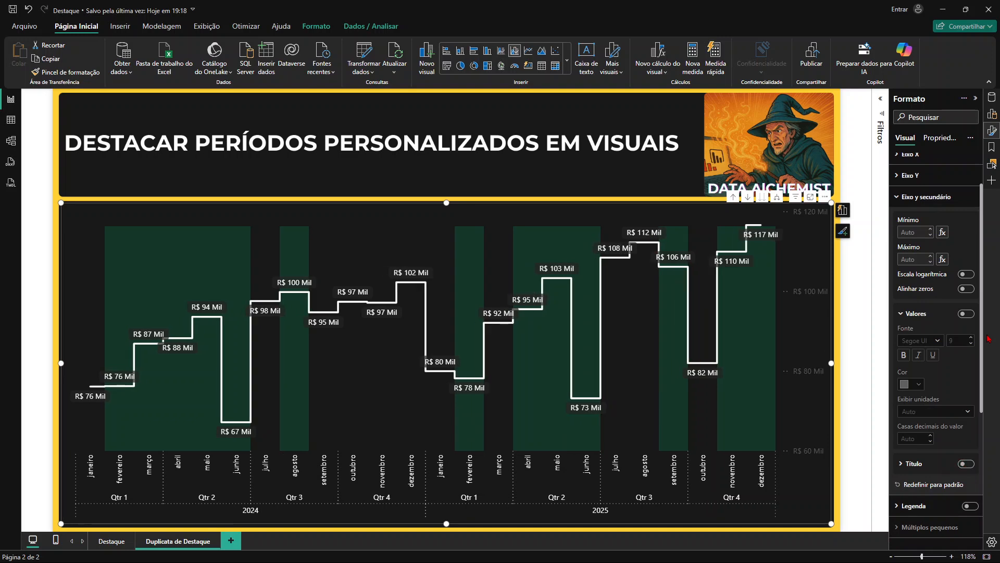
click(966, 314)
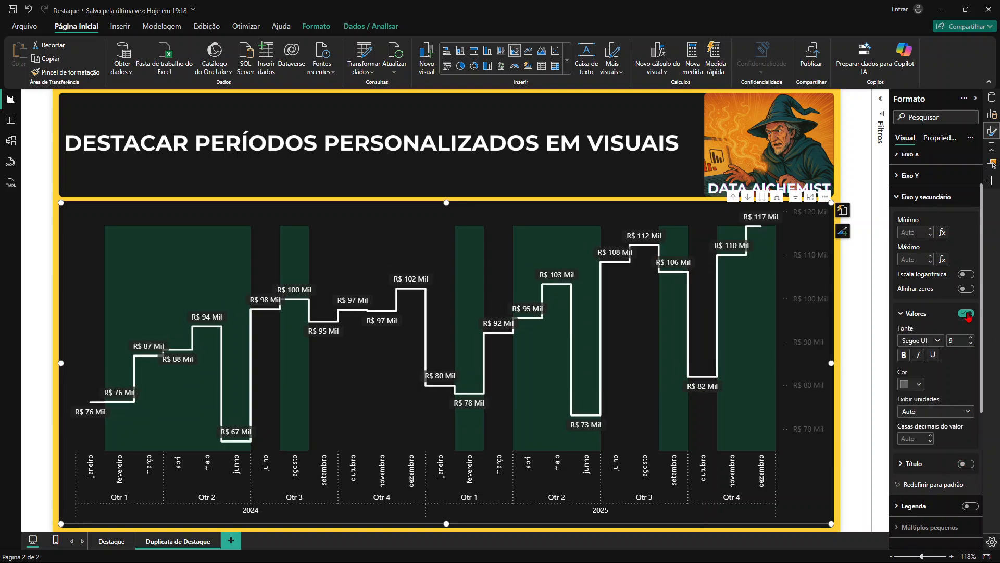
click(919, 385)
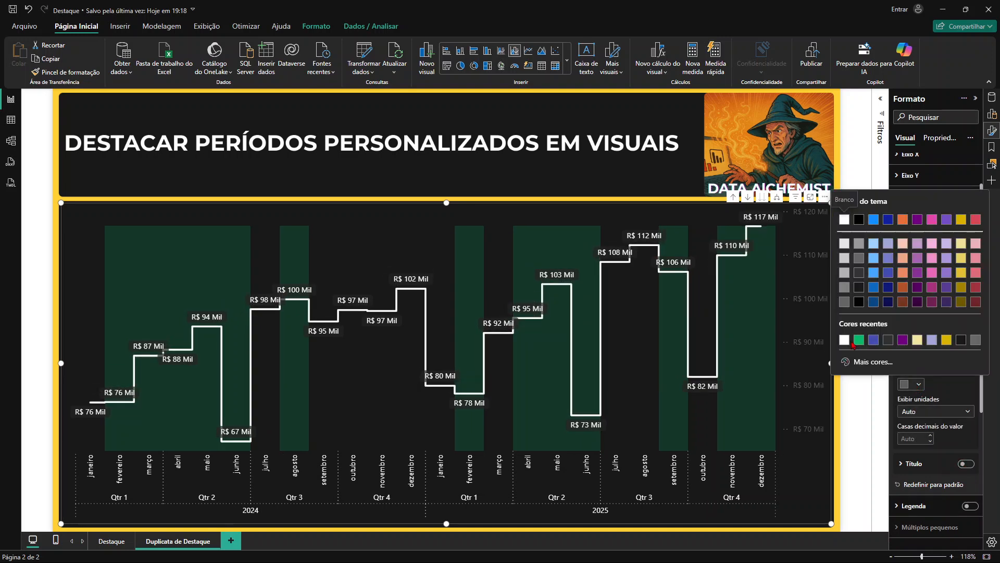
click(845, 340)
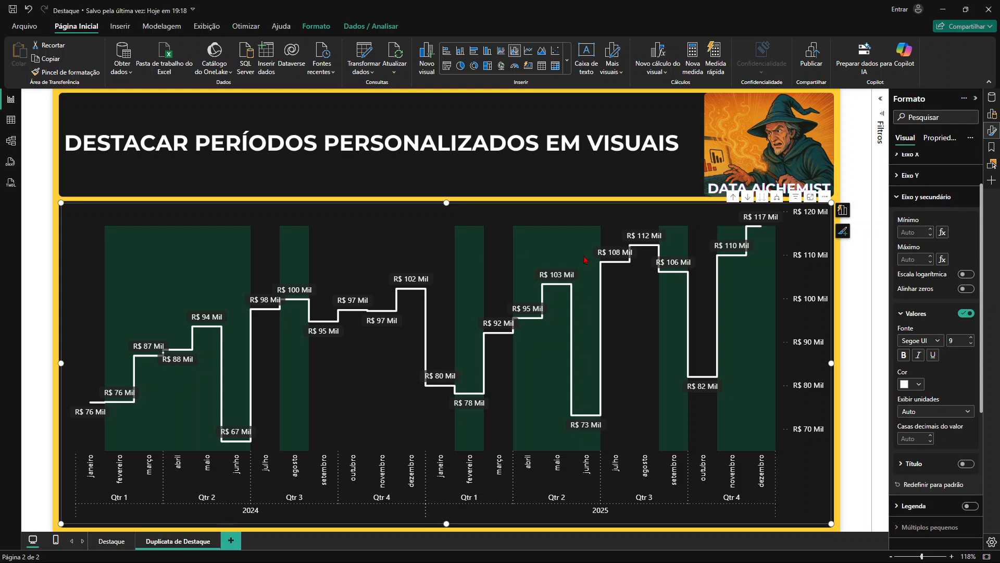
Step: Toggle the secondary Y axis values off and back on, and set their colour to the dark shade matching the chart background
click(968, 313)
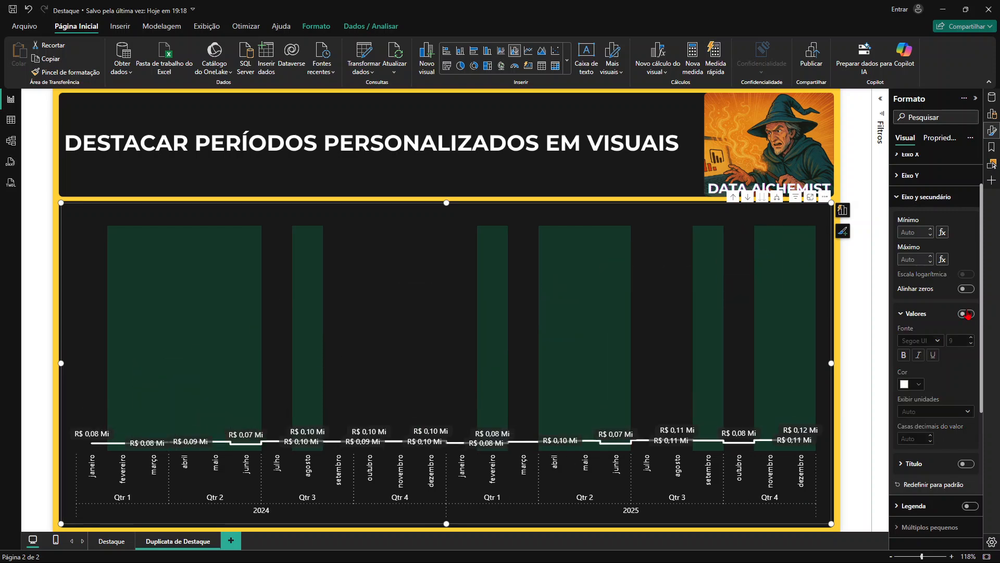
click(967, 314)
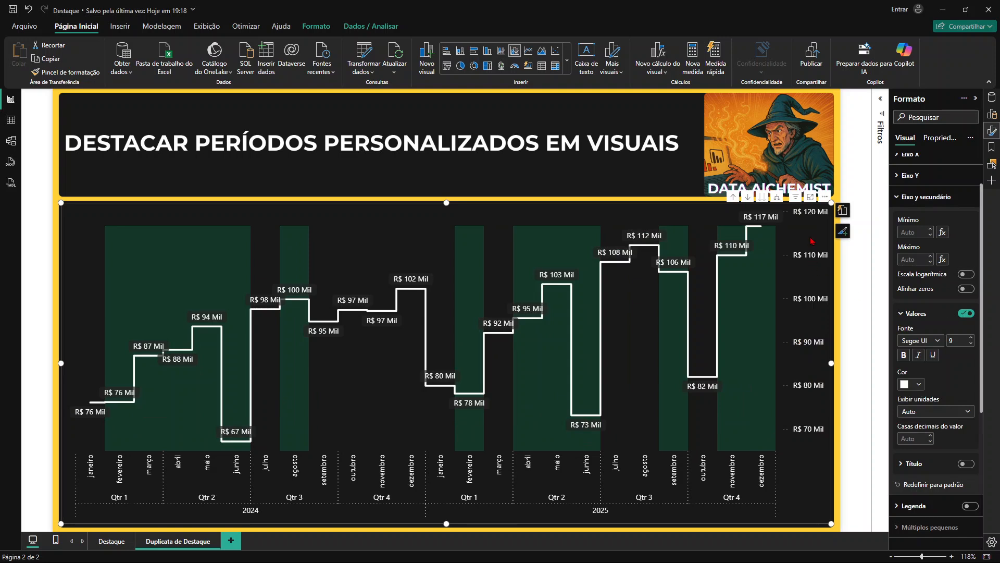
click(920, 385)
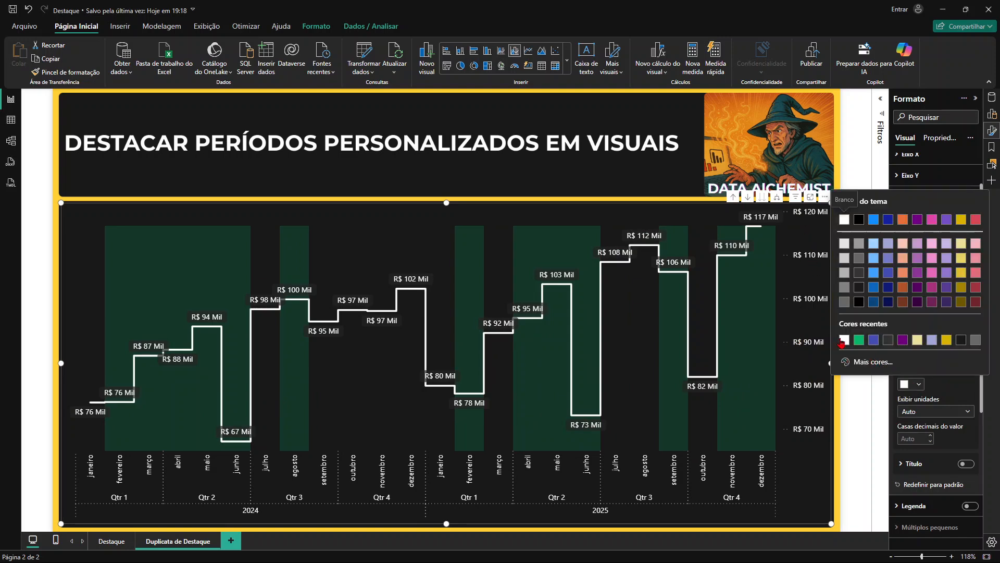
click(961, 340)
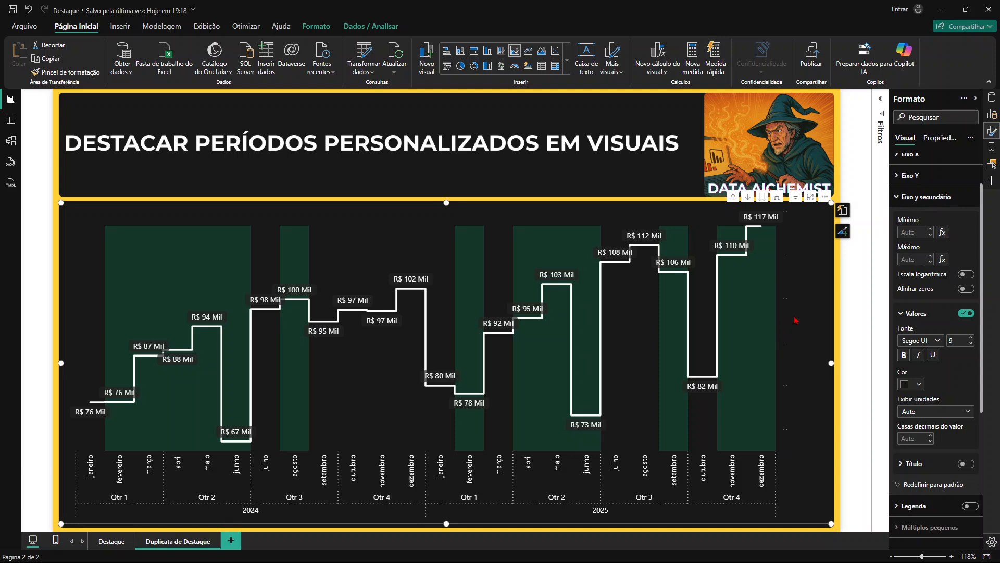
click(484, 163)
click(795, 350)
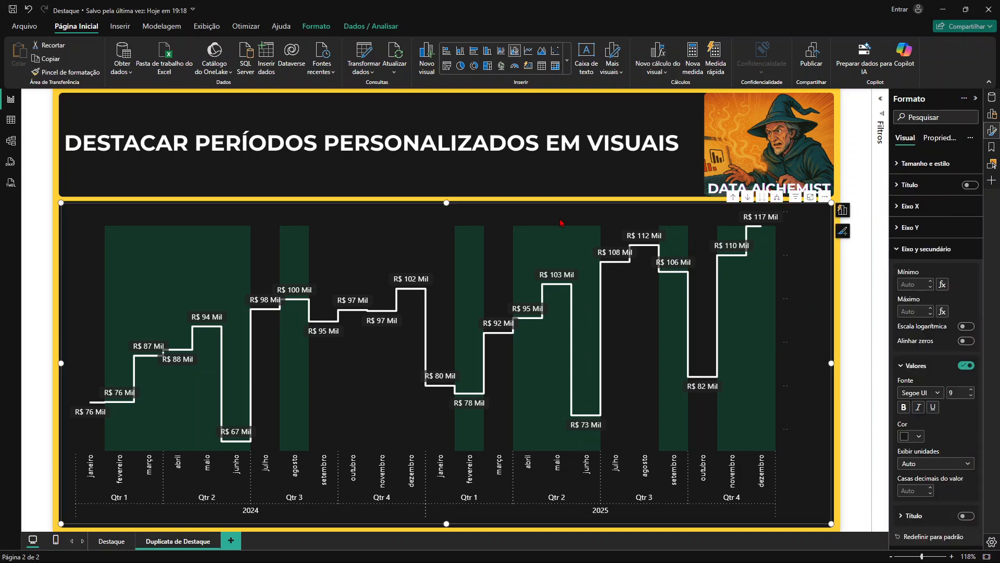
Step: Set the colour of the chart's Destaque columns to indigo blue and collapse the formatting pane
click(922, 249)
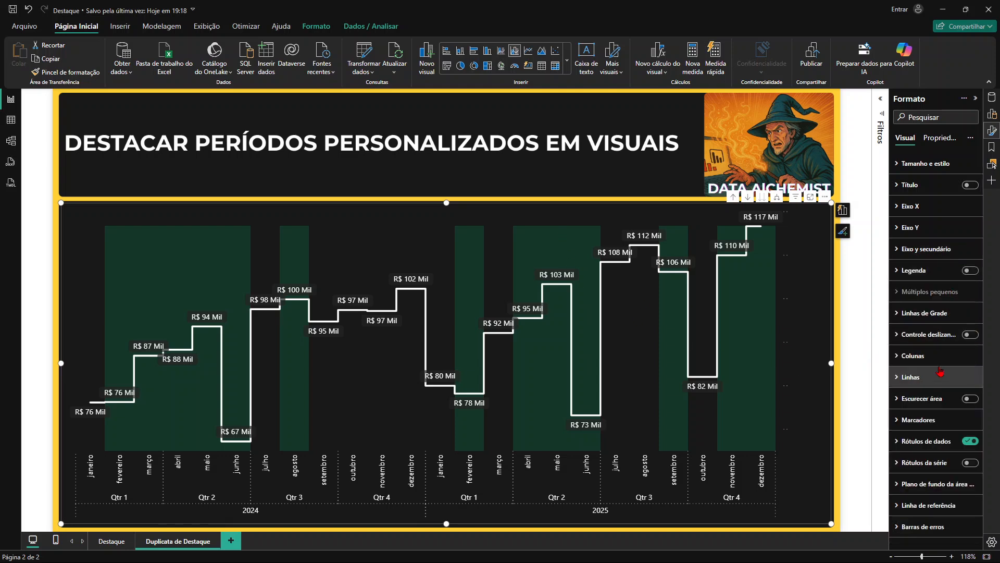
click(914, 357)
scroll(915, 375, down, 1)
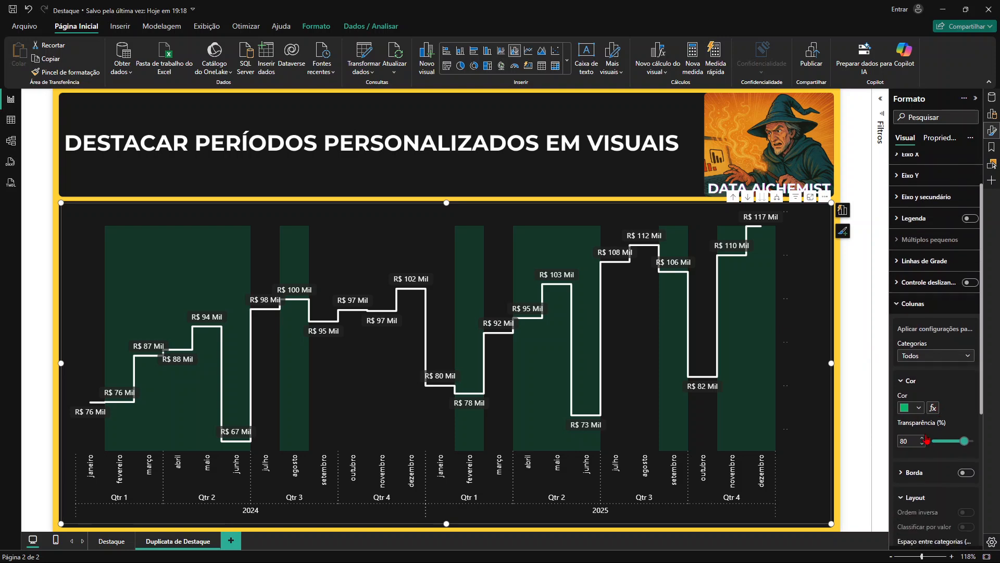
click(914, 409)
click(889, 364)
click(867, 272)
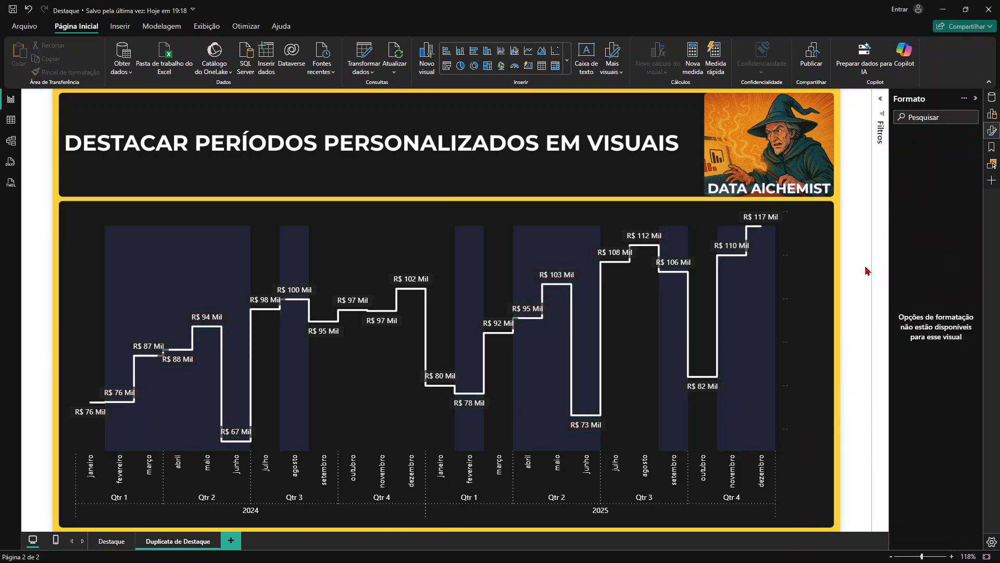
click(975, 99)
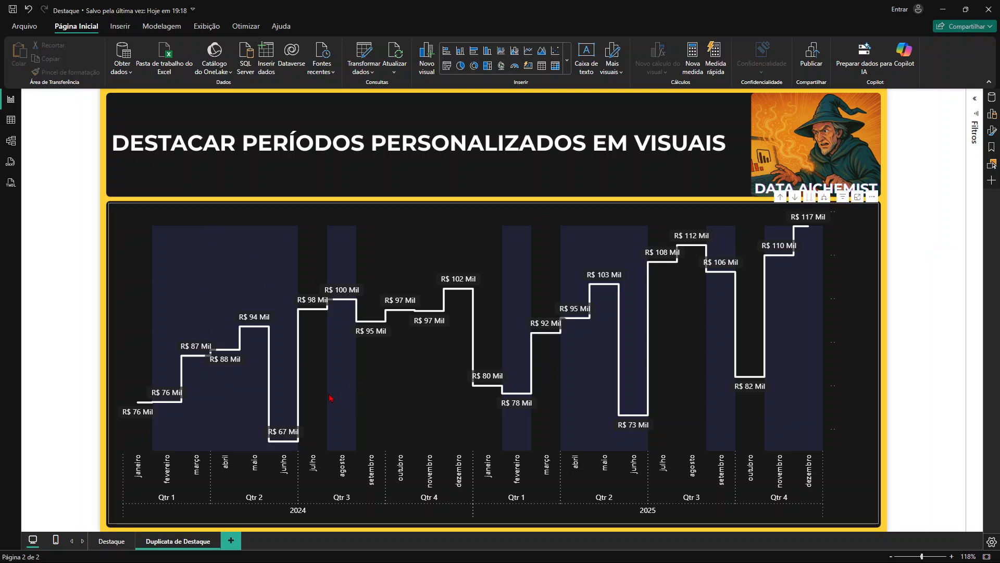
Step: Try adding the Metas measure to the chart's line Y axis, remove it again, and collapse the Compilar and Dados panes
click(451, 248)
click(993, 98)
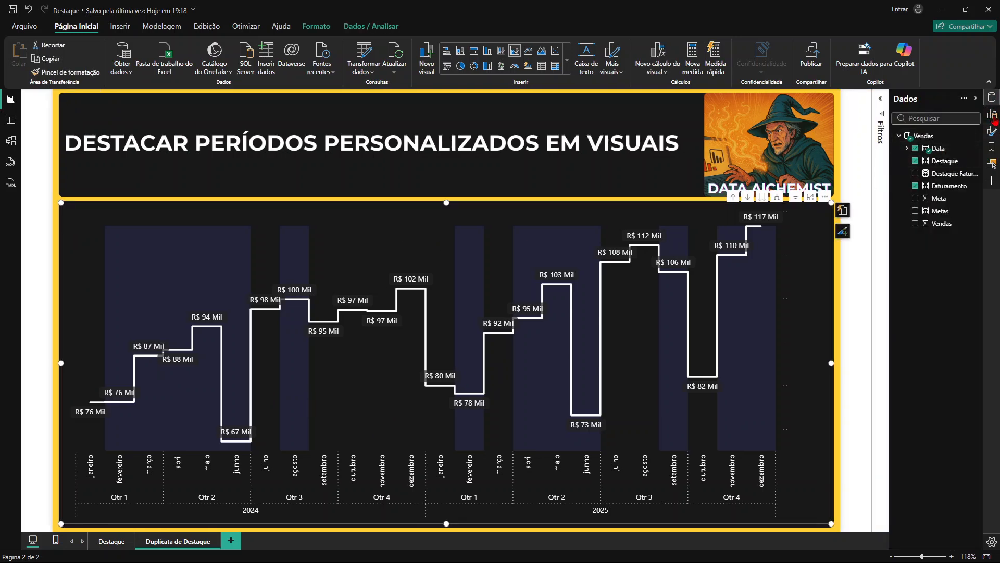
click(994, 119)
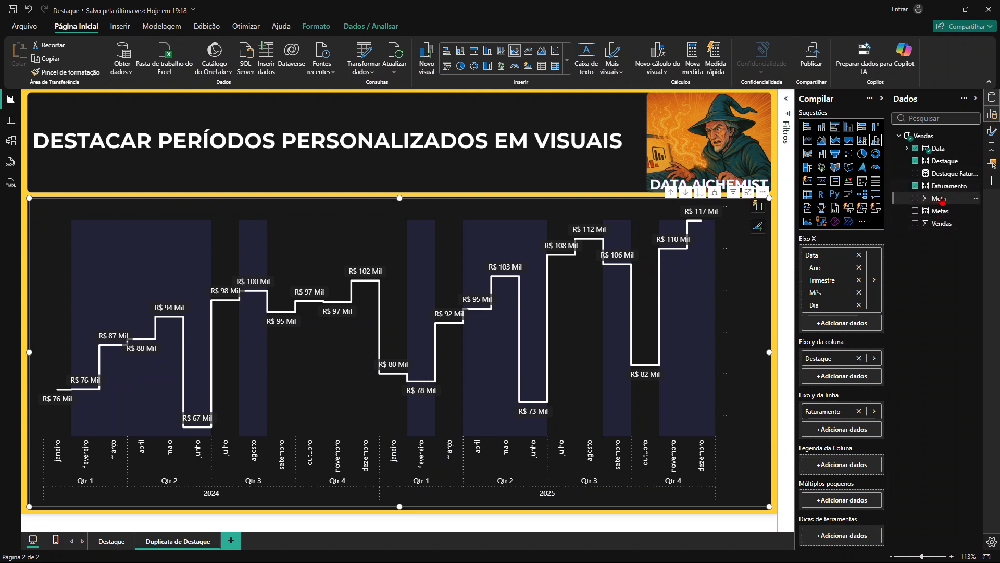
drag(942, 212, 839, 428)
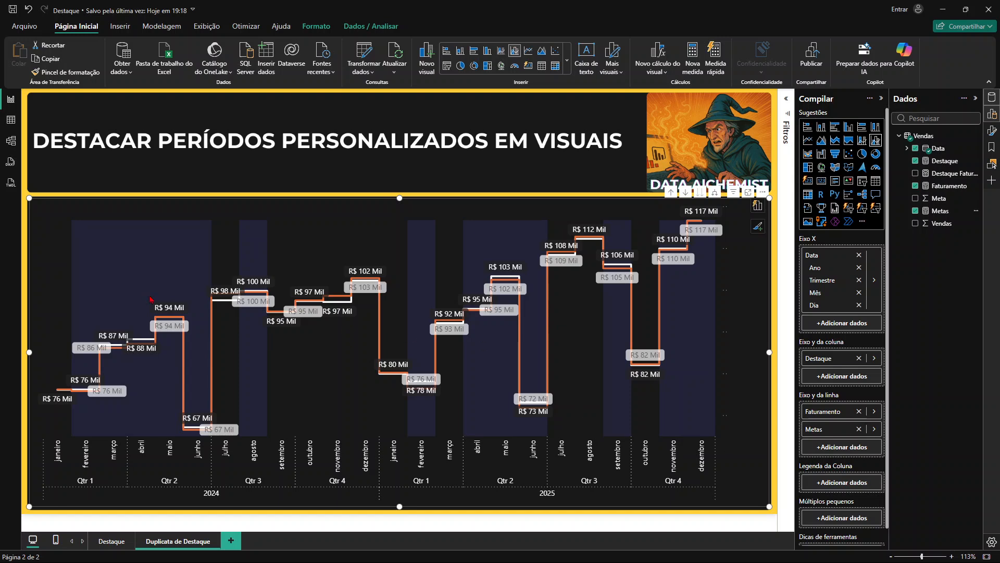
click(860, 430)
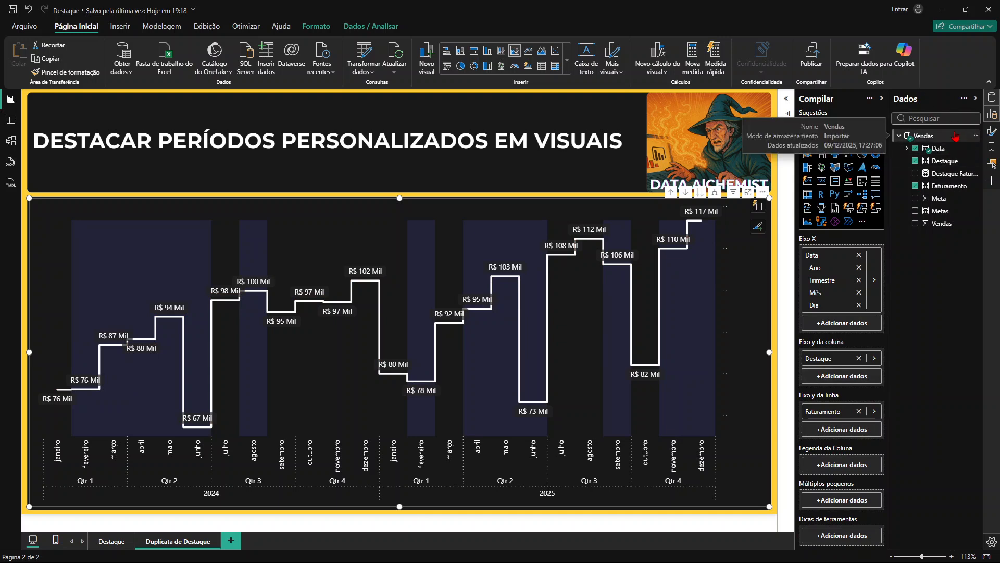
click(881, 98)
click(976, 98)
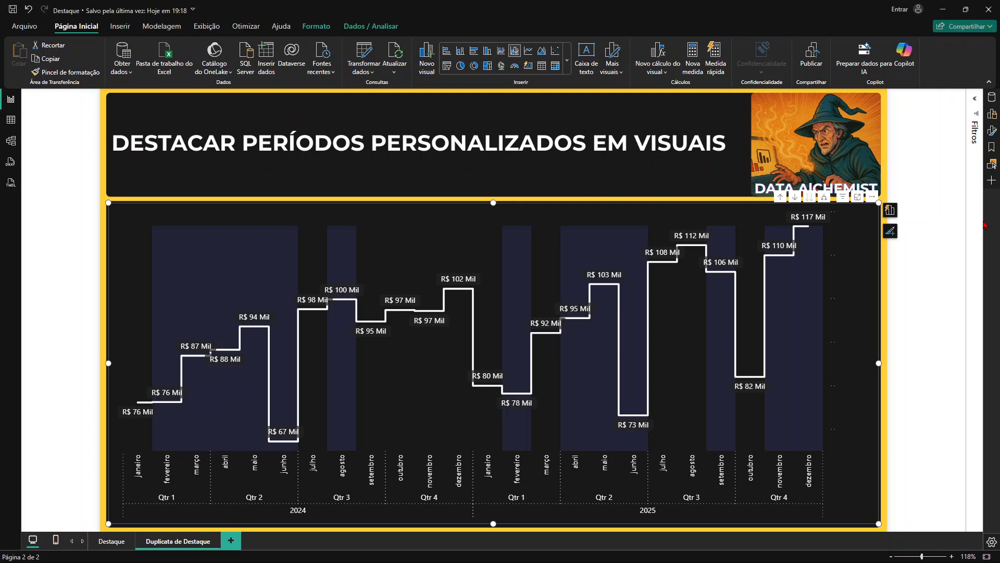
click(932, 216)
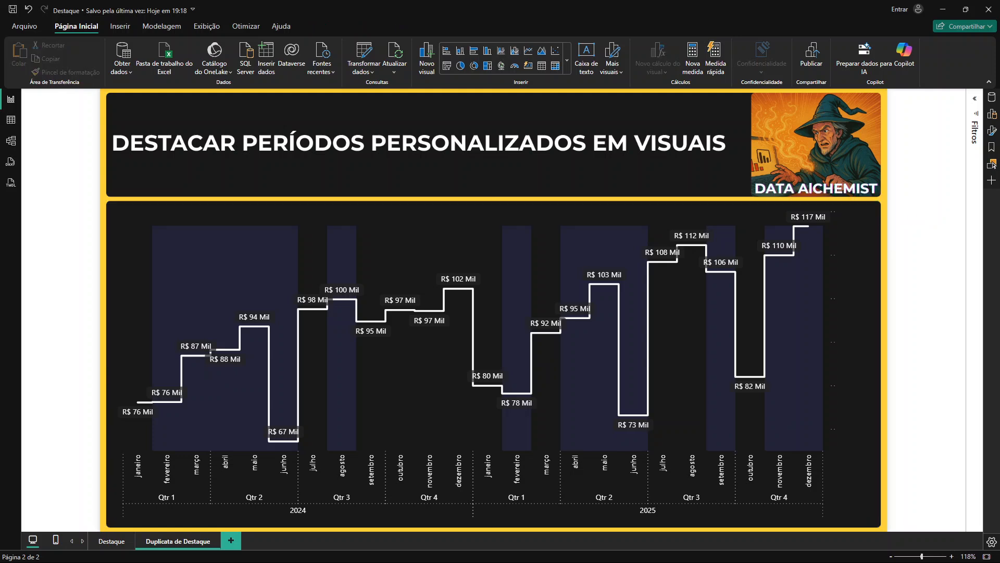